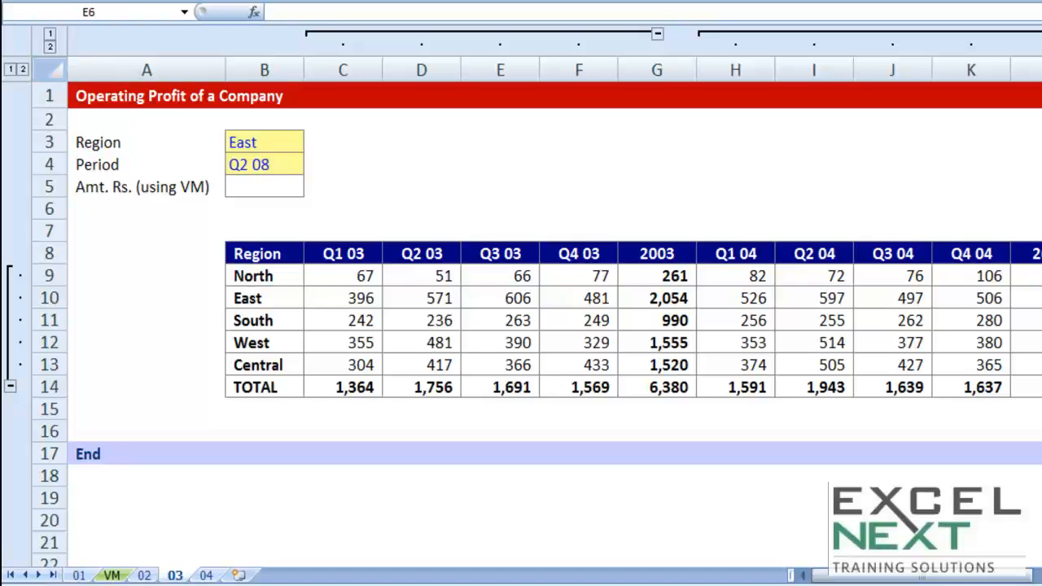
- Examine the operating profit table's region rows, quarterly columns and yearly total columns from 2003 through 2008
click(266, 251)
drag(266, 252, 272, 381)
drag(345, 249, 579, 255)
click(651, 275)
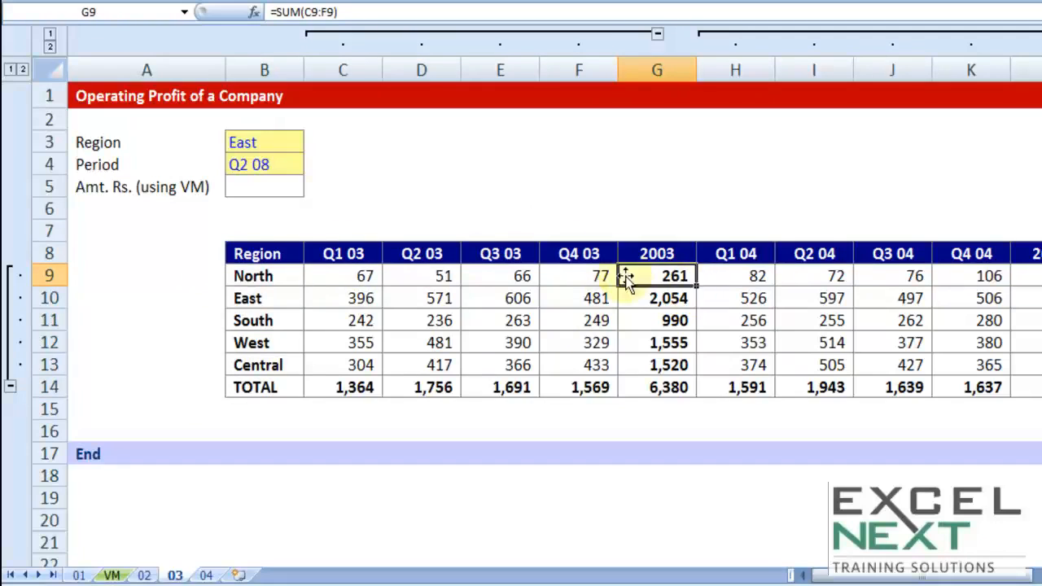
drag(672, 256, 668, 391)
drag(1037, 257, 1030, 389)
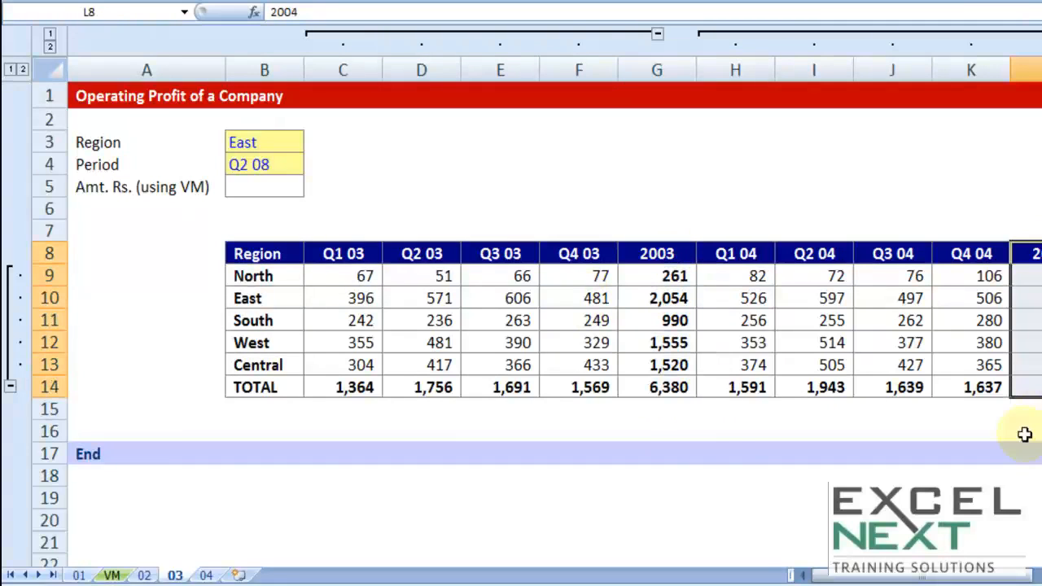
drag(989, 577, 1041, 577)
drag(1041, 254, 1041, 408)
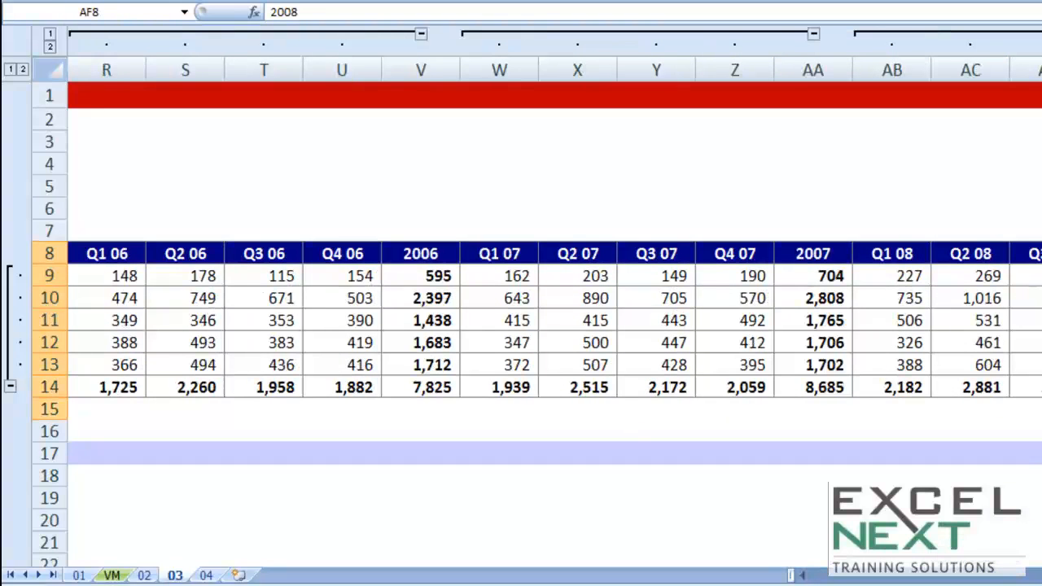
drag(1041, 578, 846, 581)
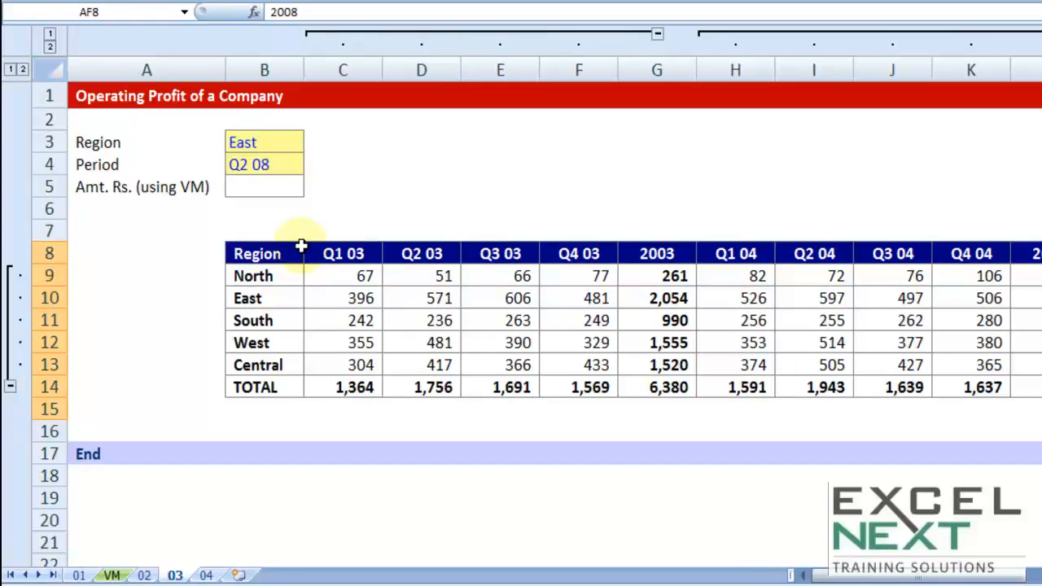
- Check the Period choices in B4, try North as the Region in B3, and undo that change
click(261, 142)
click(259, 164)
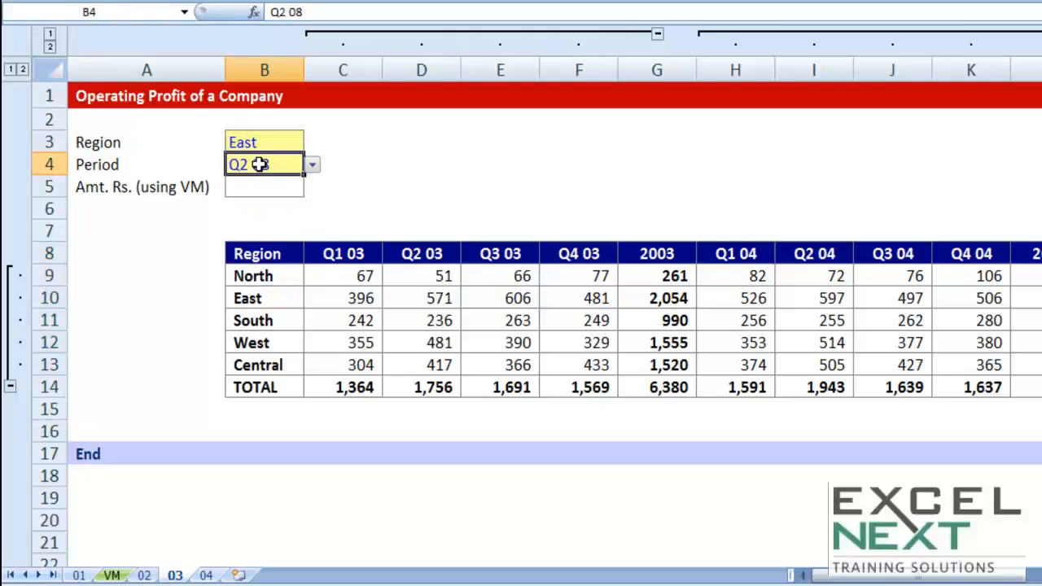
click(313, 165)
click(312, 165)
click(280, 140)
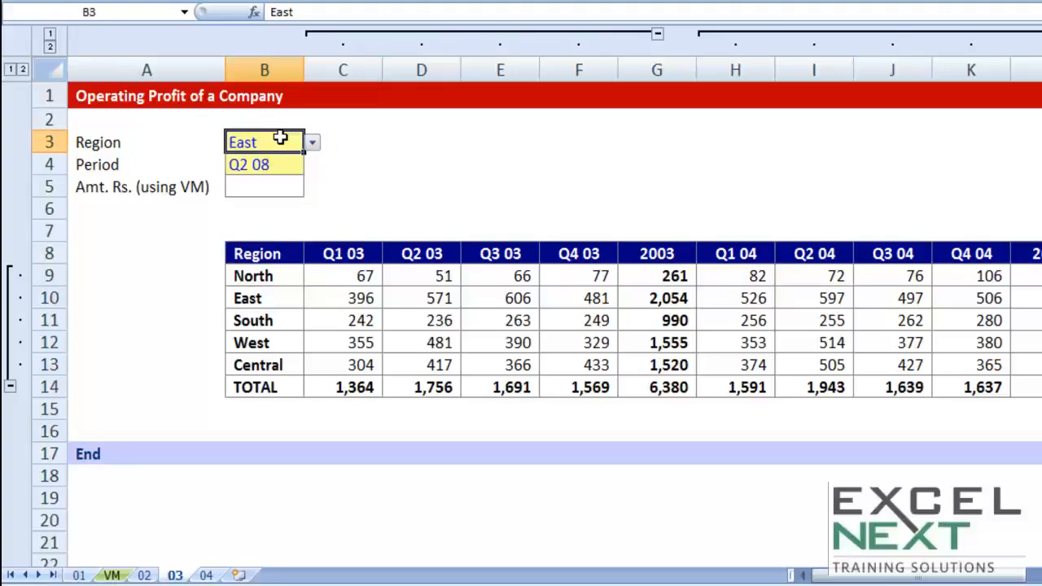
click(312, 142)
click(199, 160)
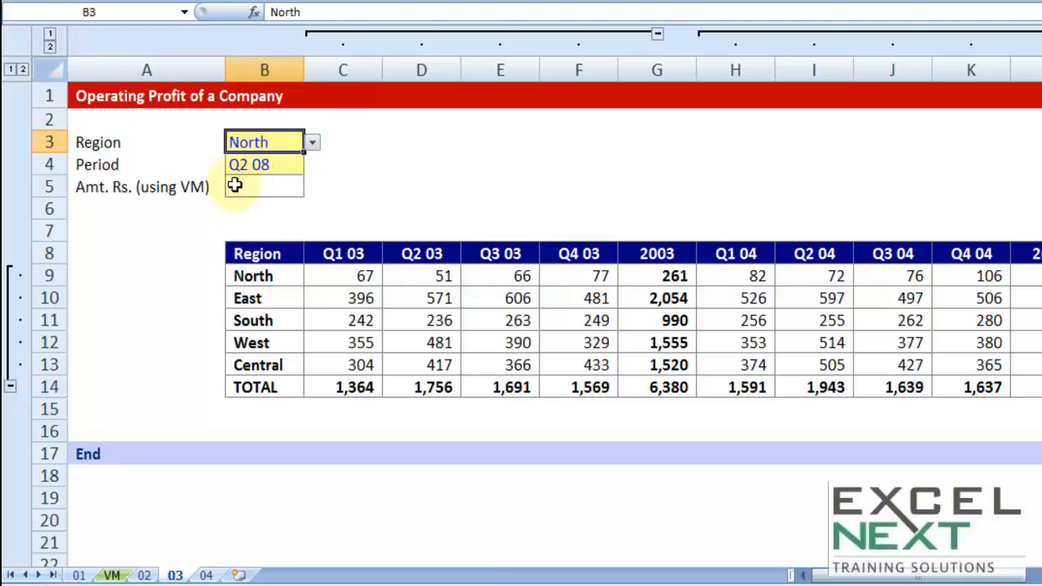
key(ctrl+z)
- Start a VLOOKUP formula in B5 that uses the region in B3 as the lookup value
click(274, 189)
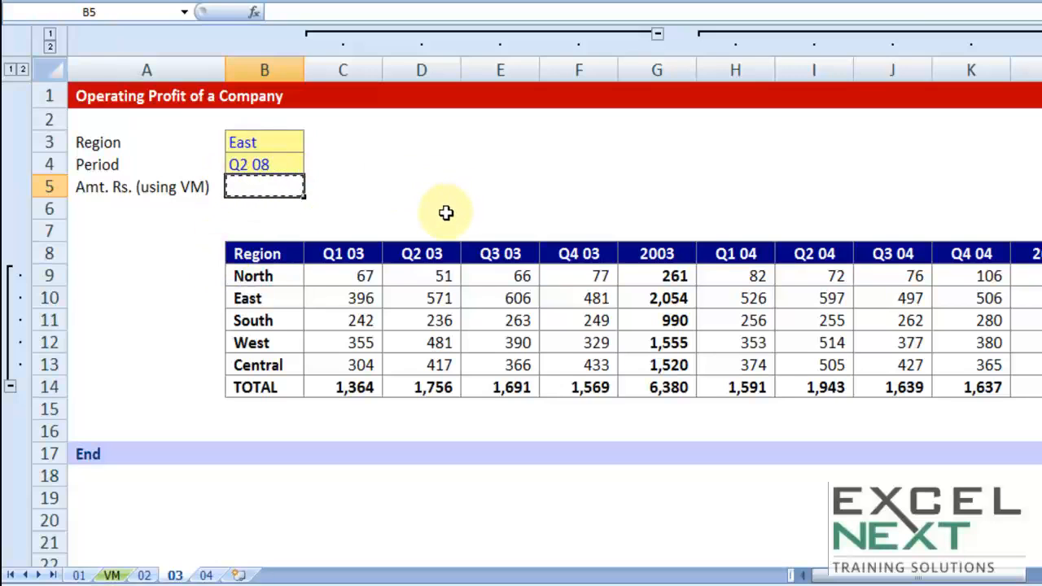
text(=vl)
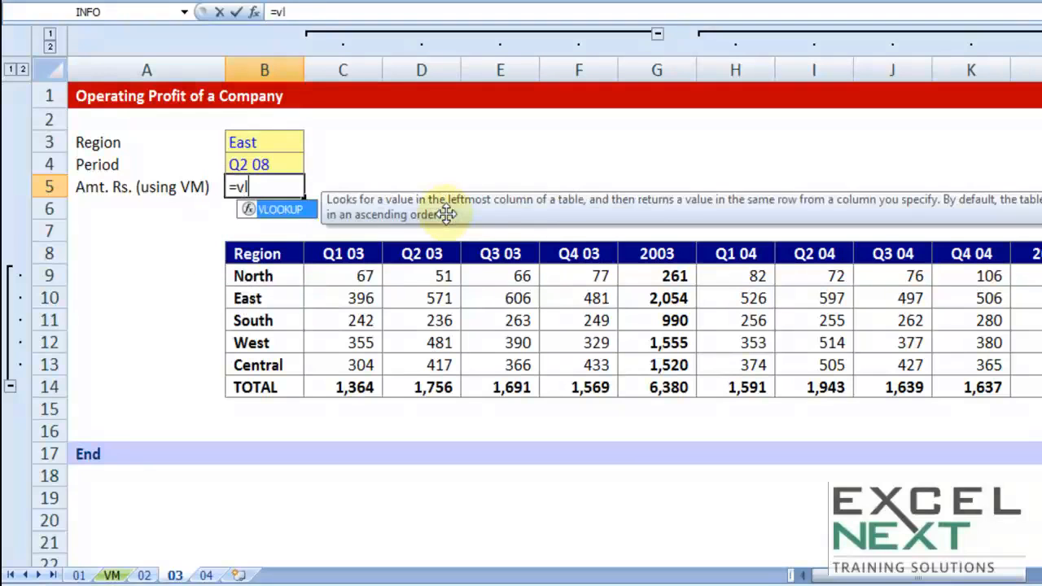
key(Tab)
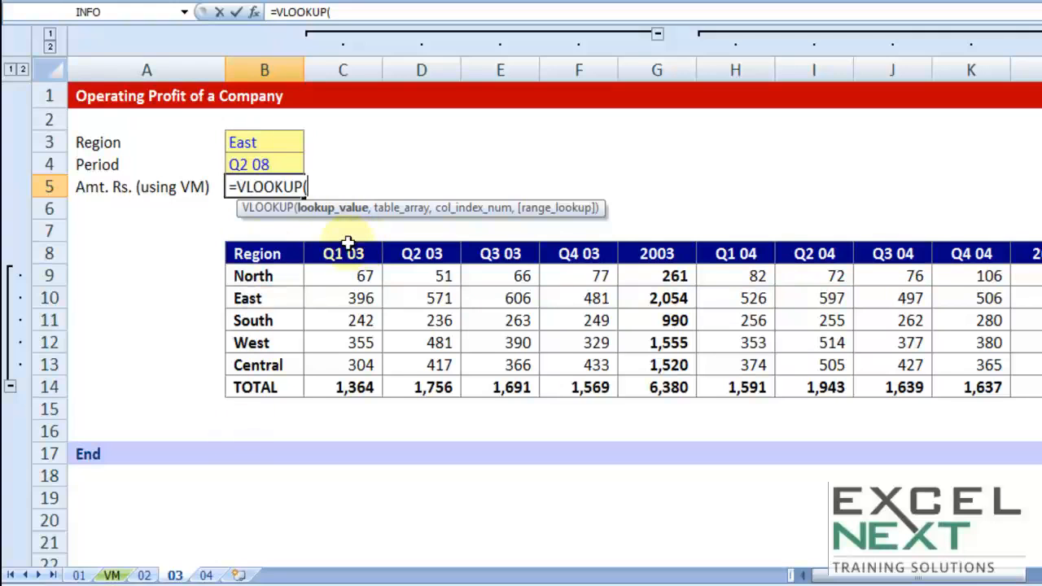
click(266, 141)
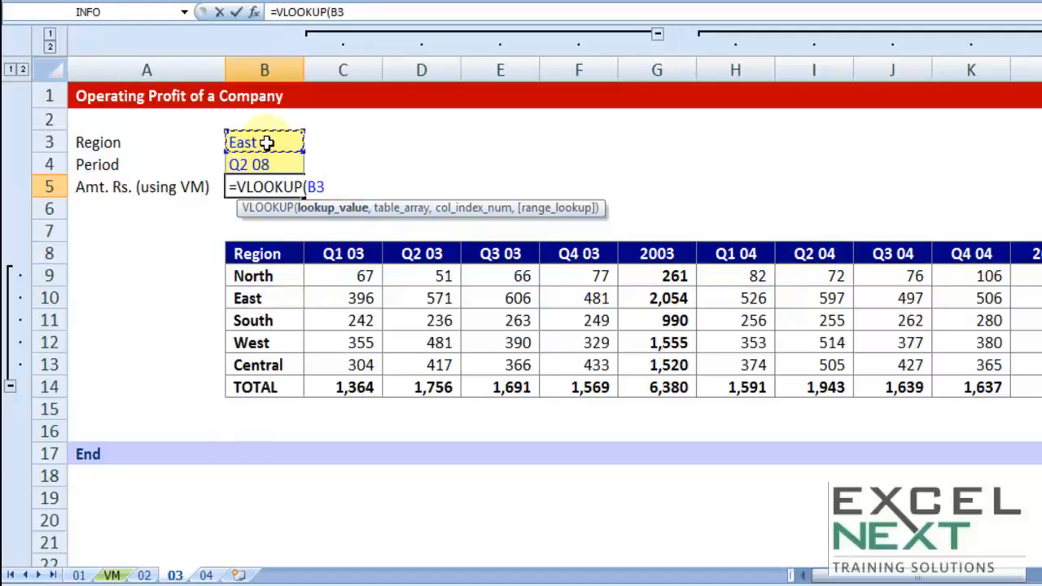
text(,)
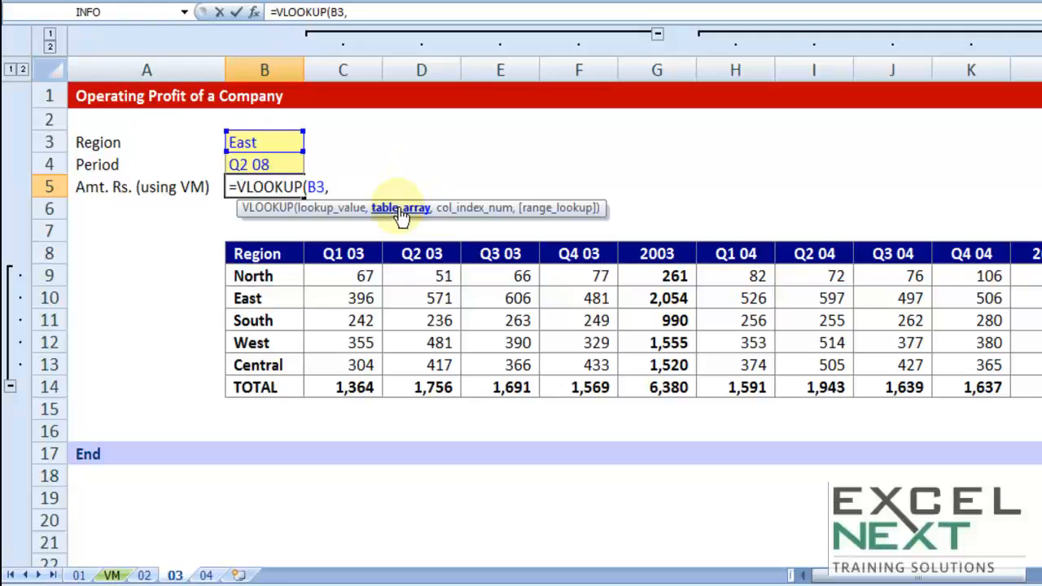
- Set the VLOOKUP table array to the whole profit table as the absolute range $B$8:$AF$14
click(280, 254)
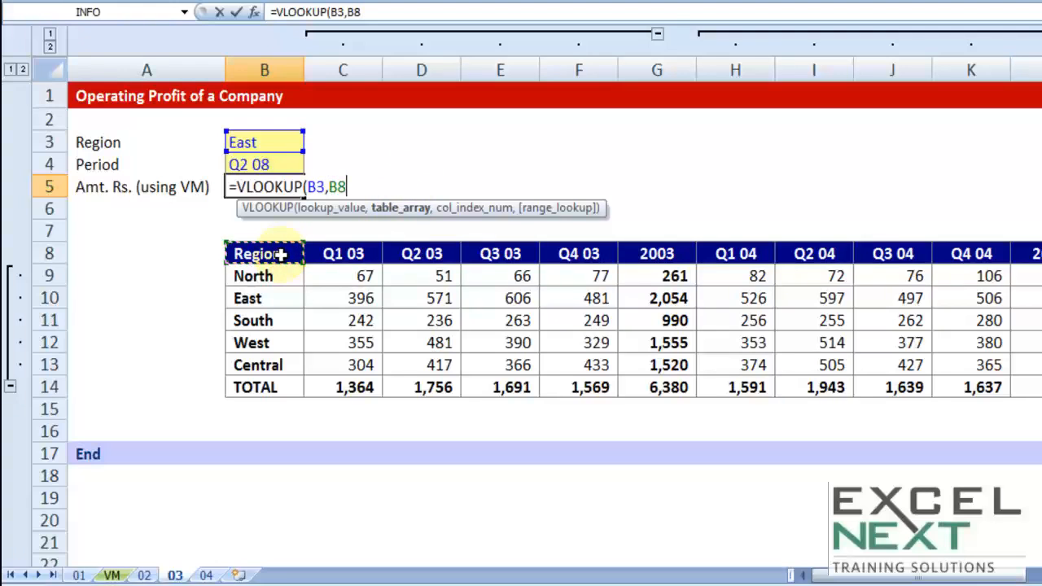
key(ctrl+shift+Down)
key(ctrl+shift+Right)
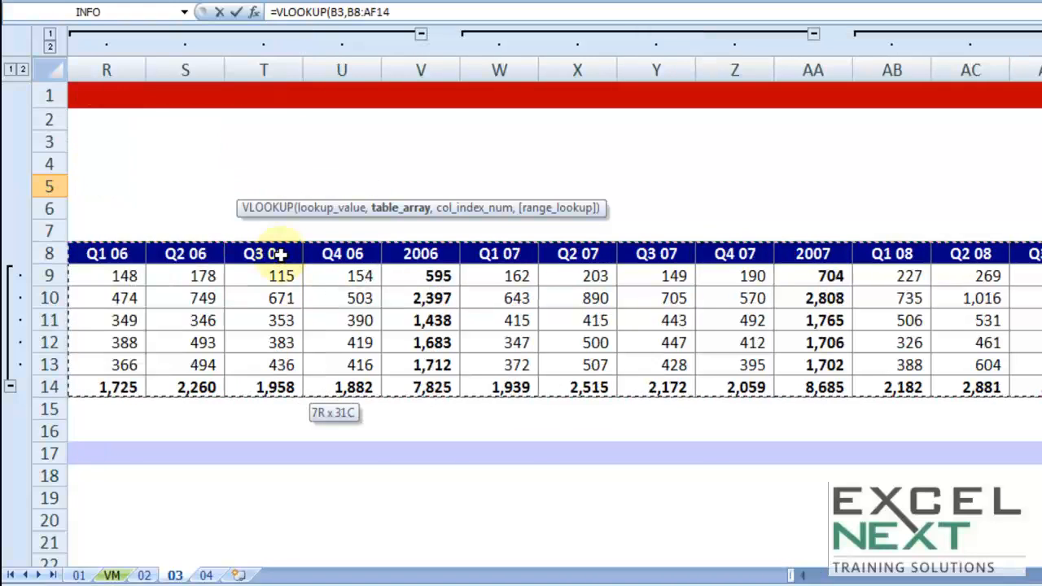
key(F4)
text(,)
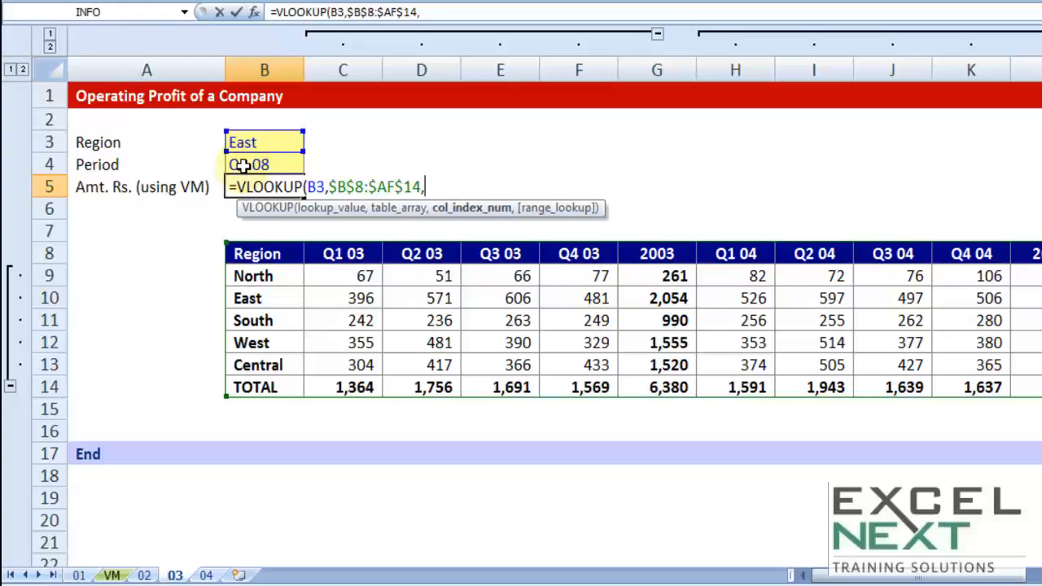
- Count the table columns along header row 8 from Region in B8 to Q2 08 in AC8
click(268, 254)
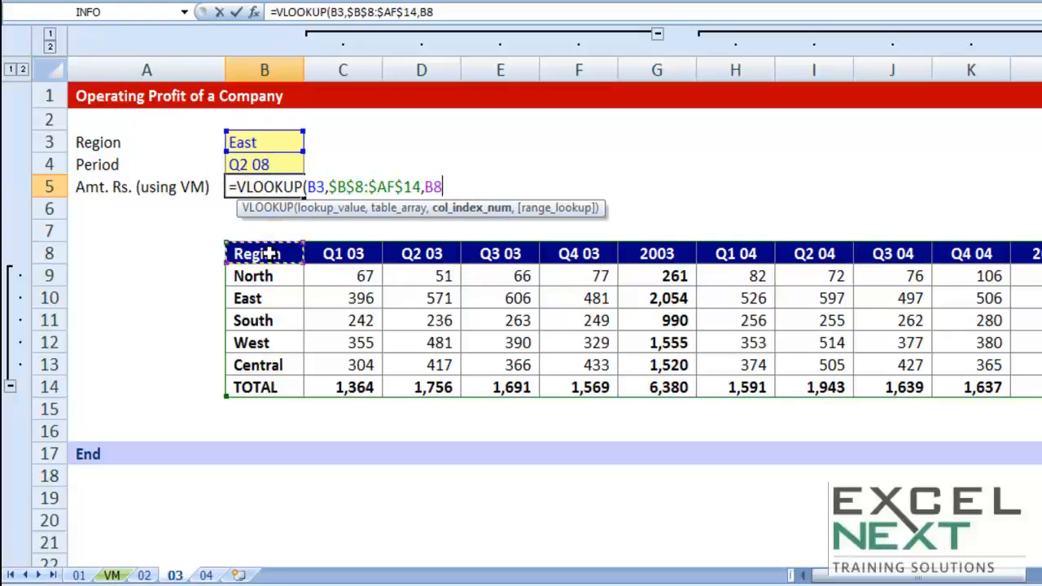
key(Right)
key(Right)
key(Right)
key(Right)
key(Right)
key(Right)
key(Right)
key(Right)
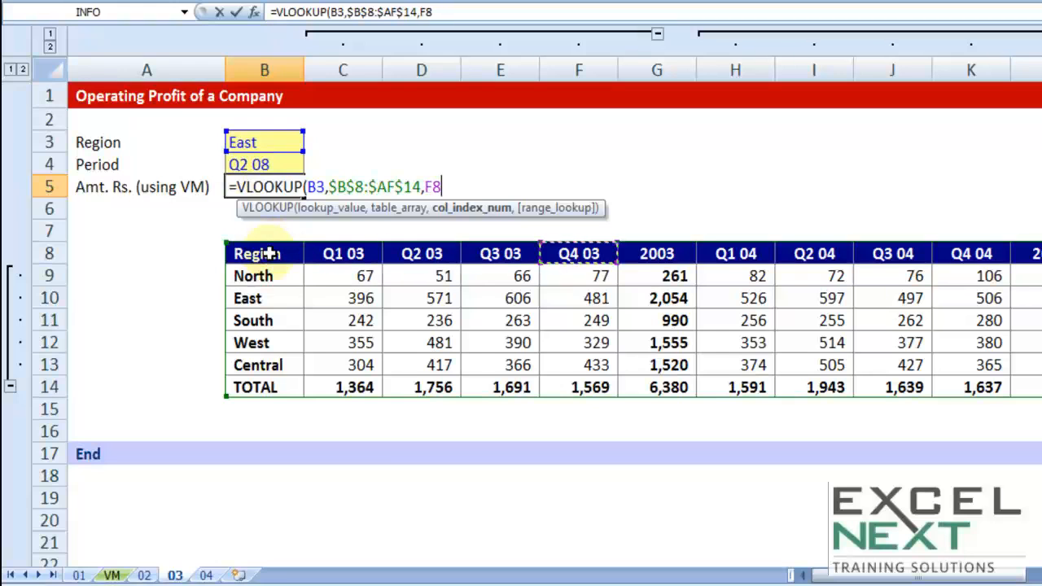
key(Right)
key(Right)
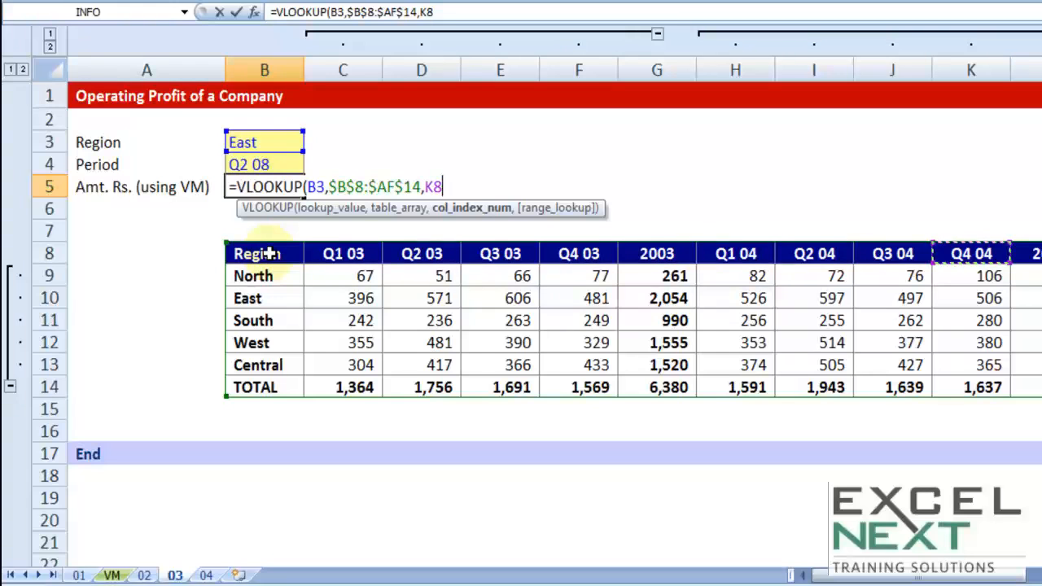
key(Right)
key(Right)
key(Right)
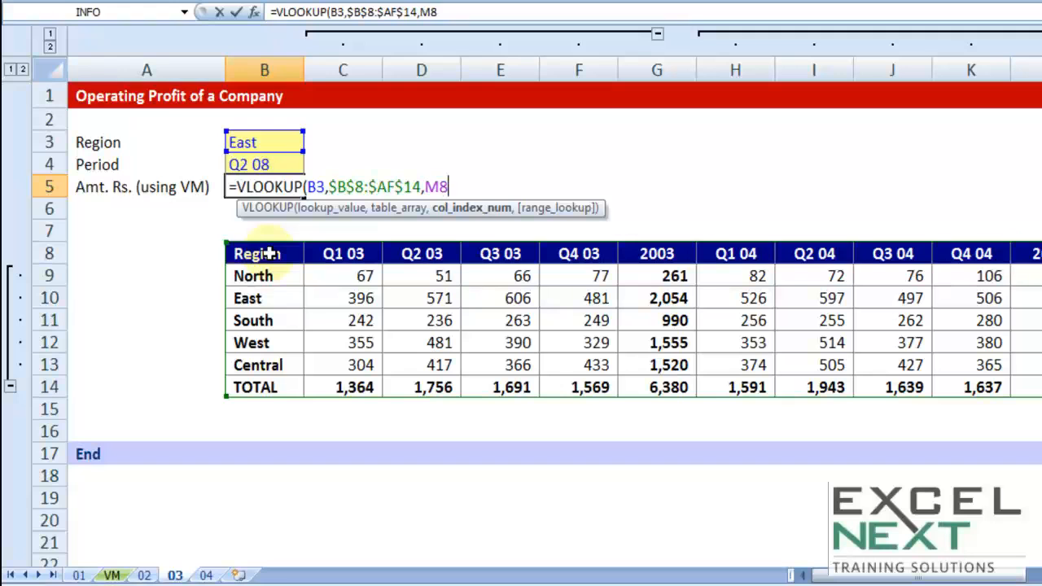
key(Right)
key(Right)
key(Right)
key(Right)
key(Right)
key(Right)
key(Right)
key(Right)
key(Right)
key(Right)
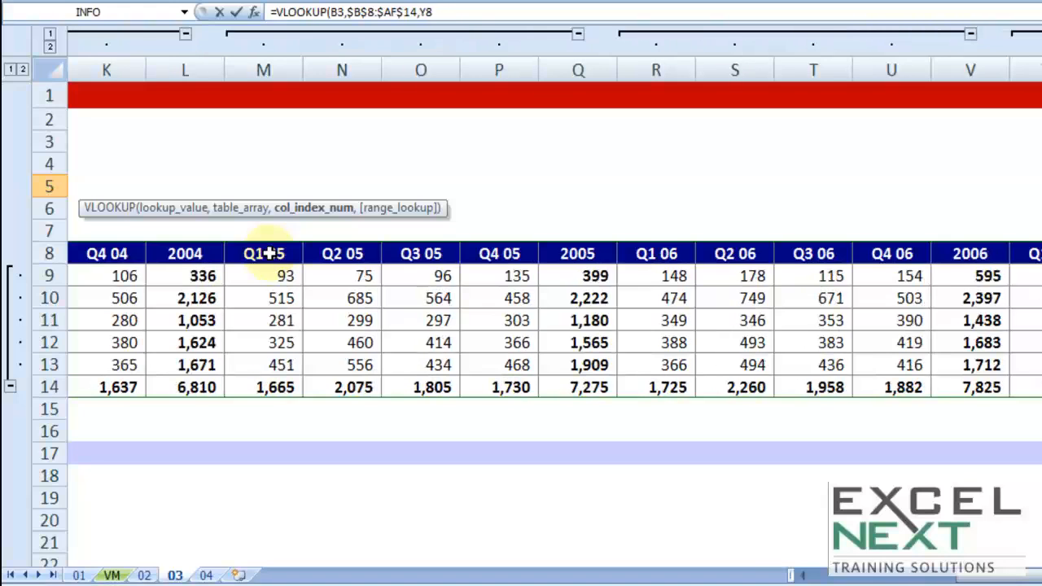
key(Right)
key(Right)
key(Right)
key(Right)
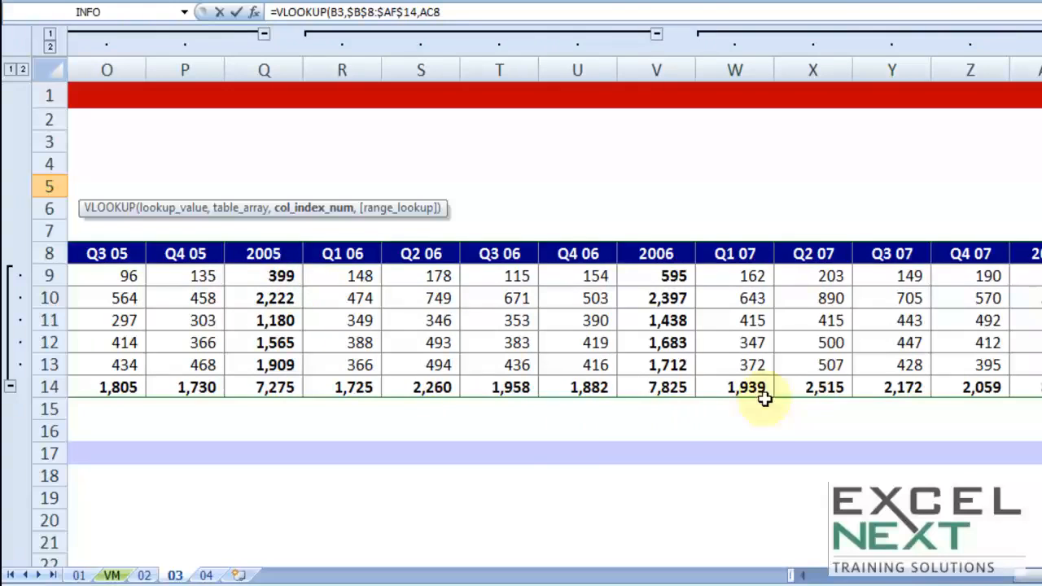
drag(1035, 575, 797, 575)
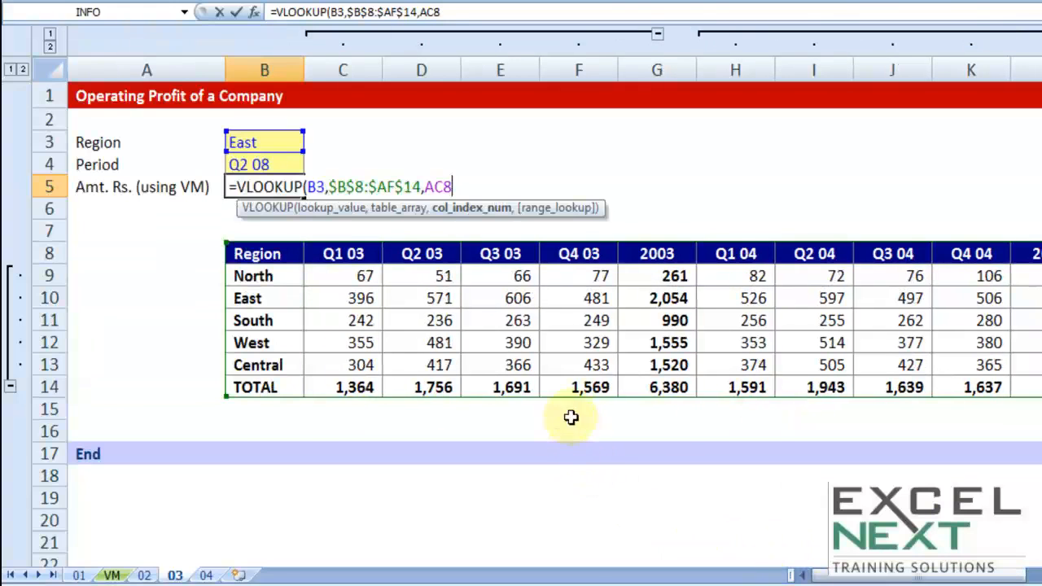
- Replace the AC8 reference with column index 28 and complete the VLOOKUP in B5 with FALSE for an exact match
double_click(429, 188)
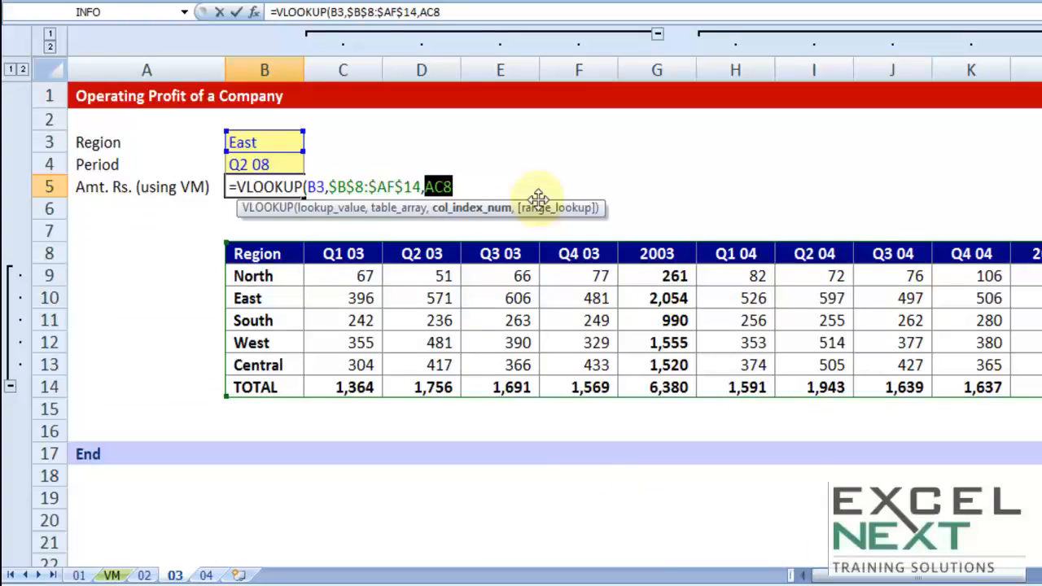
text(28,)
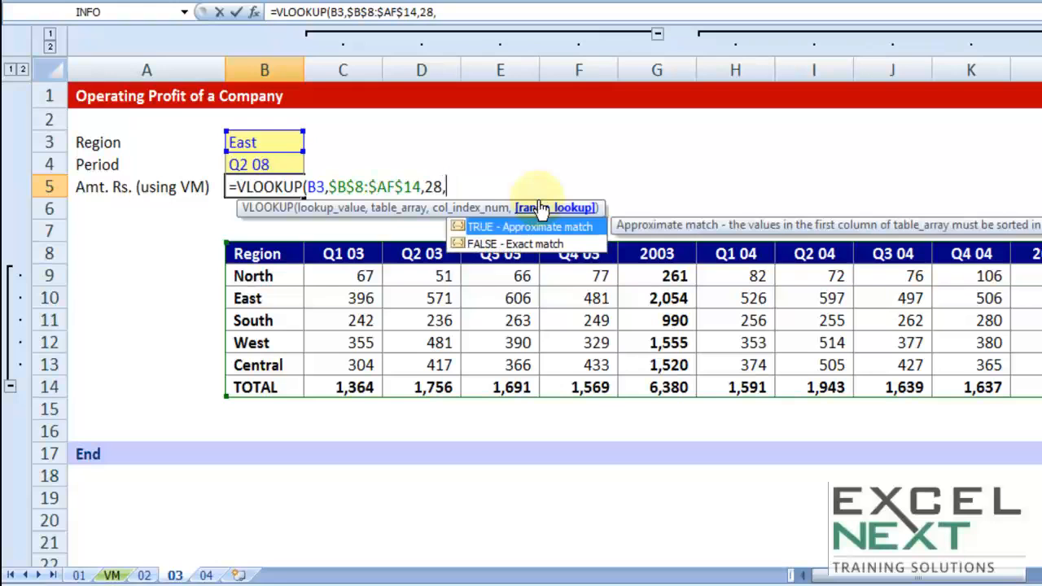
key(Down)
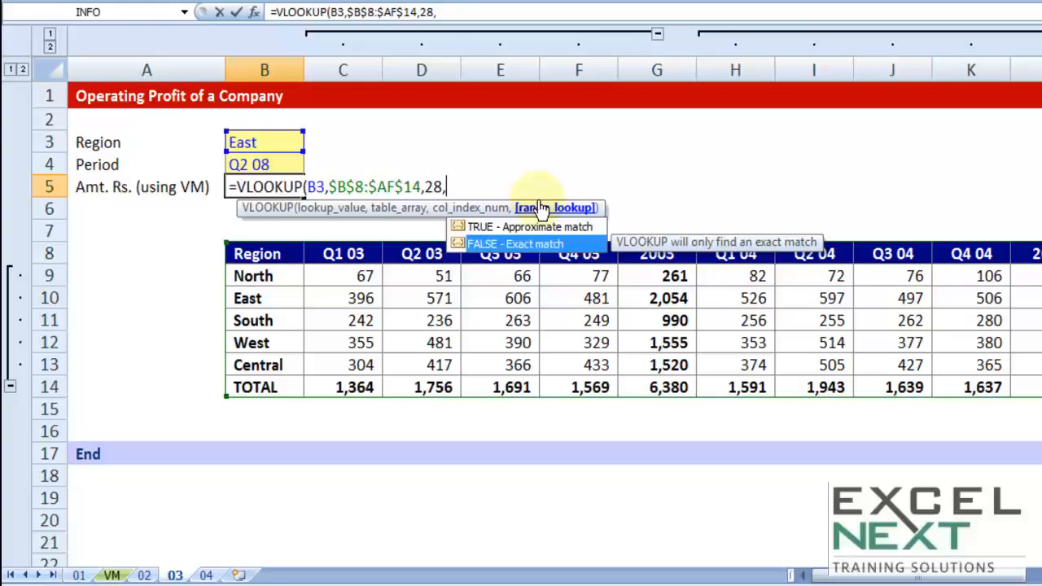
key(Tab)
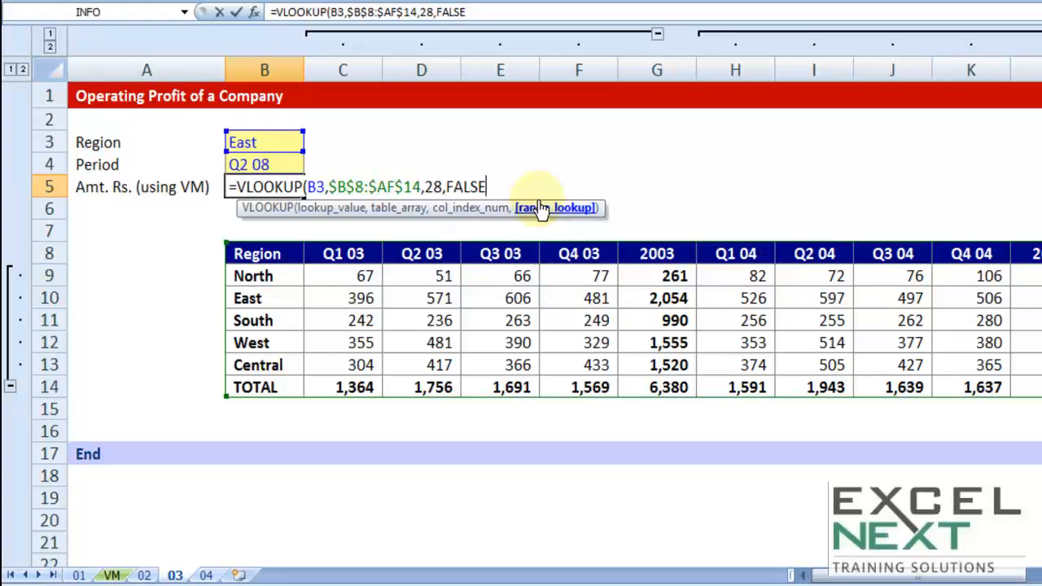
text())
key(Return)
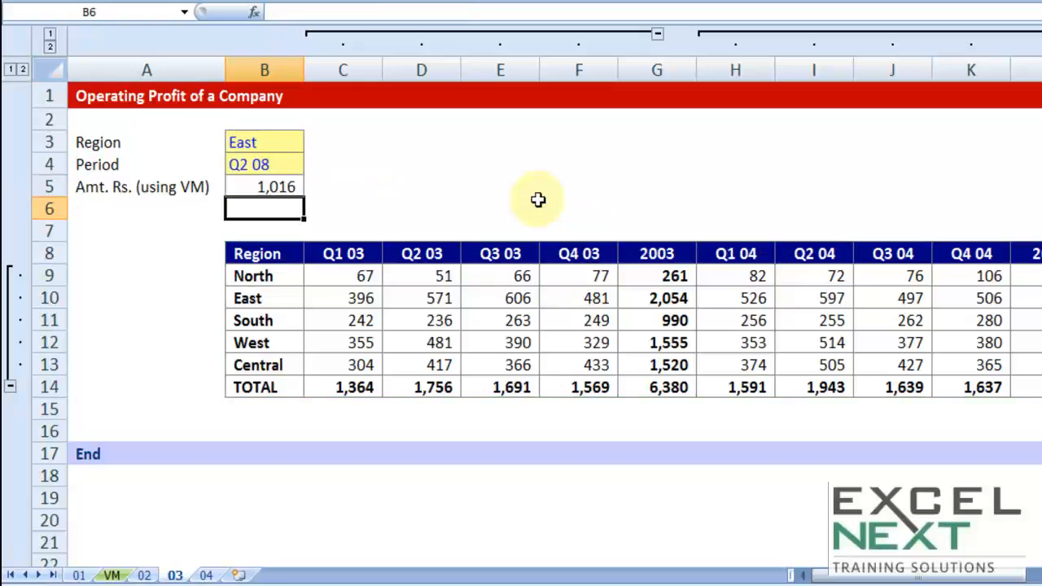
- Test the B5 formula by changing the Period in B4 to Q1 08, and undo that change
click(276, 188)
click(273, 164)
click(312, 165)
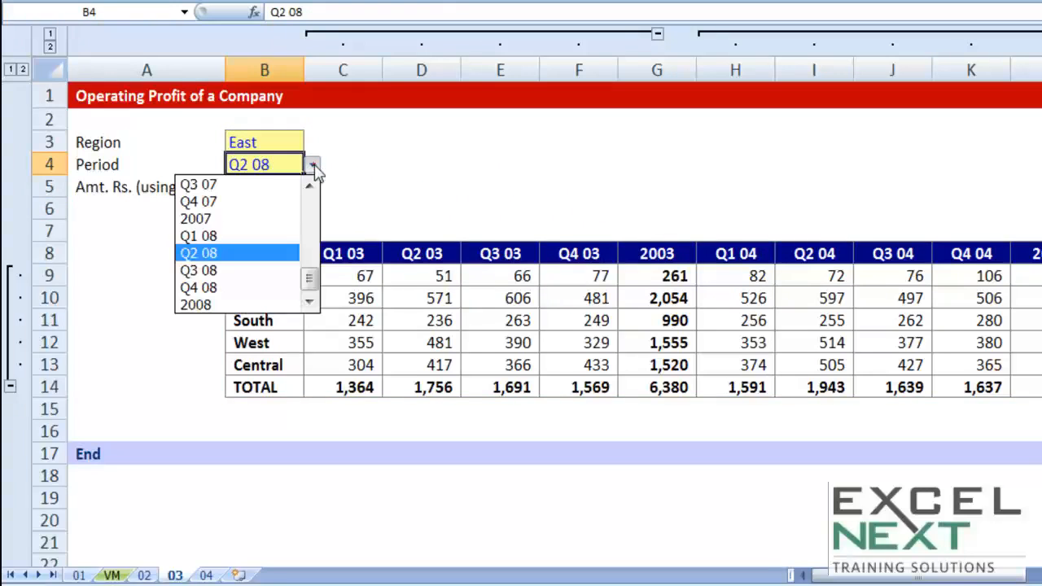
click(239, 235)
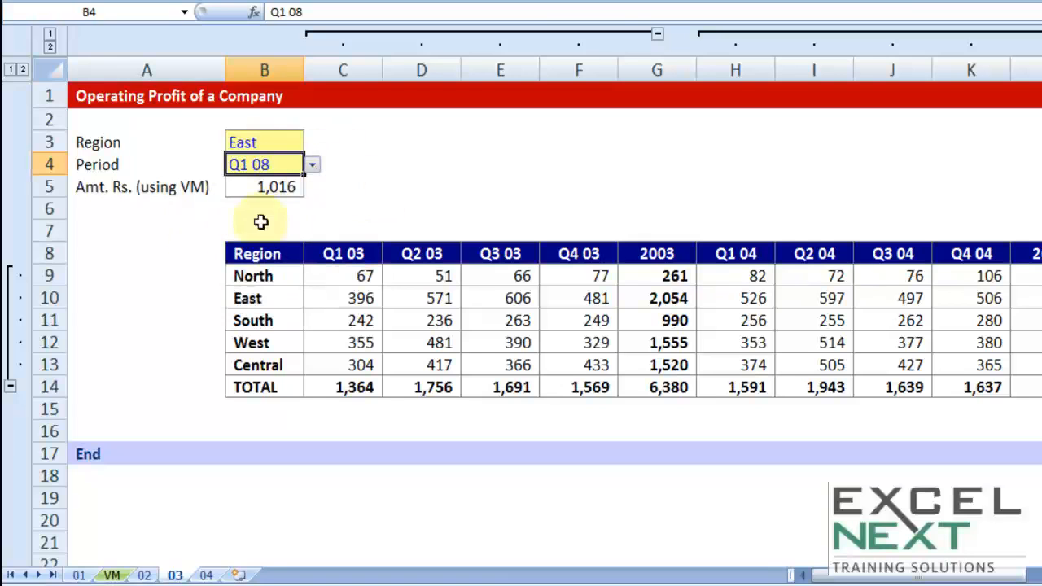
key(ctrl+z)
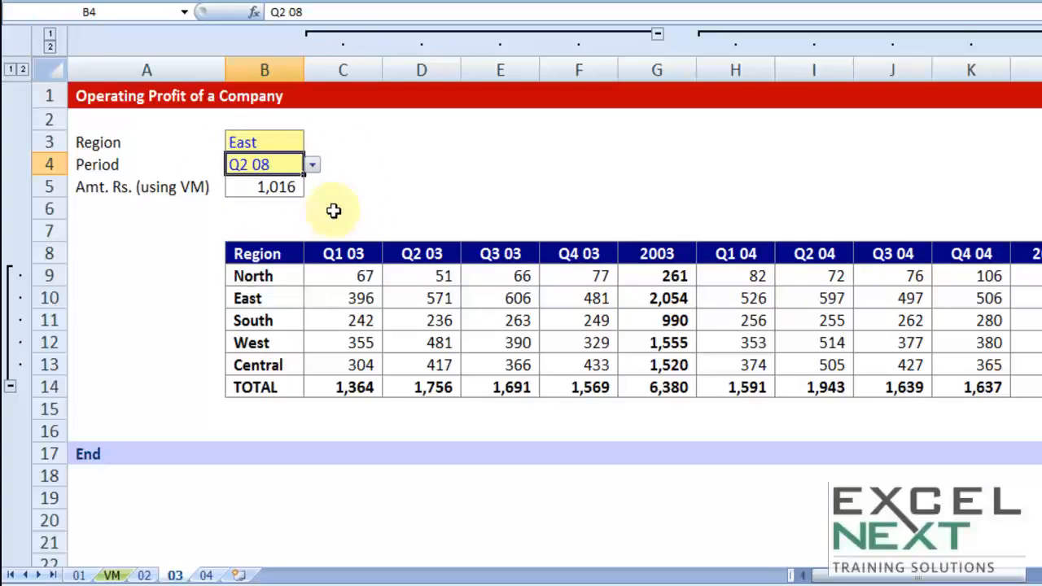
- Replace the fixed column index 28 in B5's VLOOKUP with a nested, still empty MATCH() function
double_click(284, 188)
drag(423, 188, 444, 187)
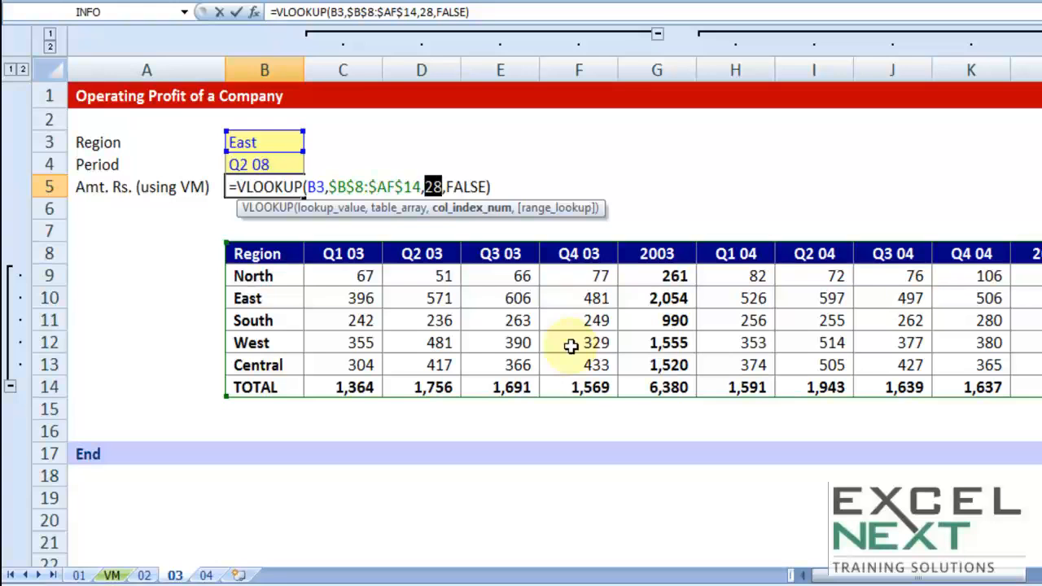
key(BackSpace)
text(match()
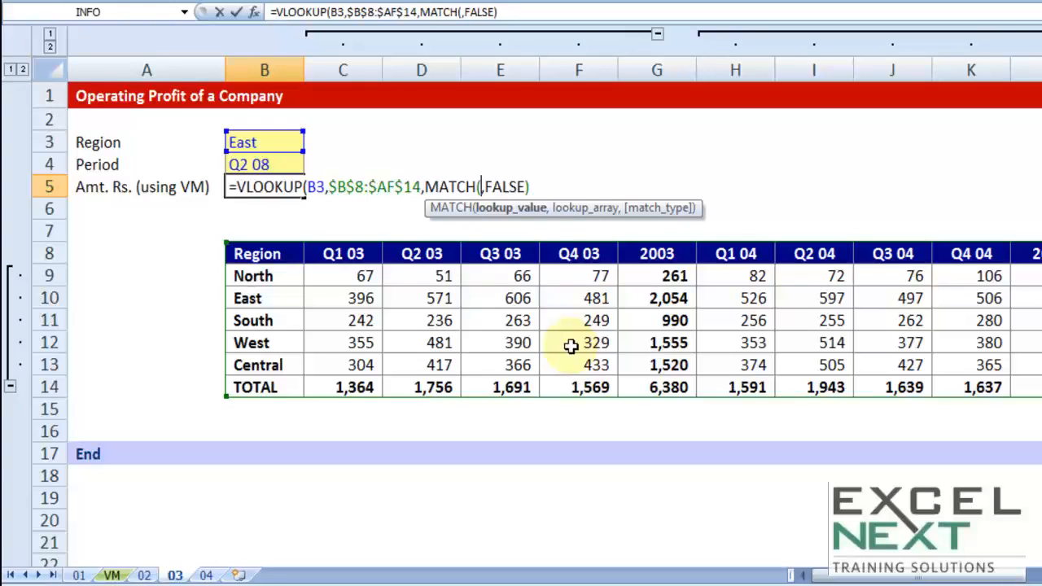
text())
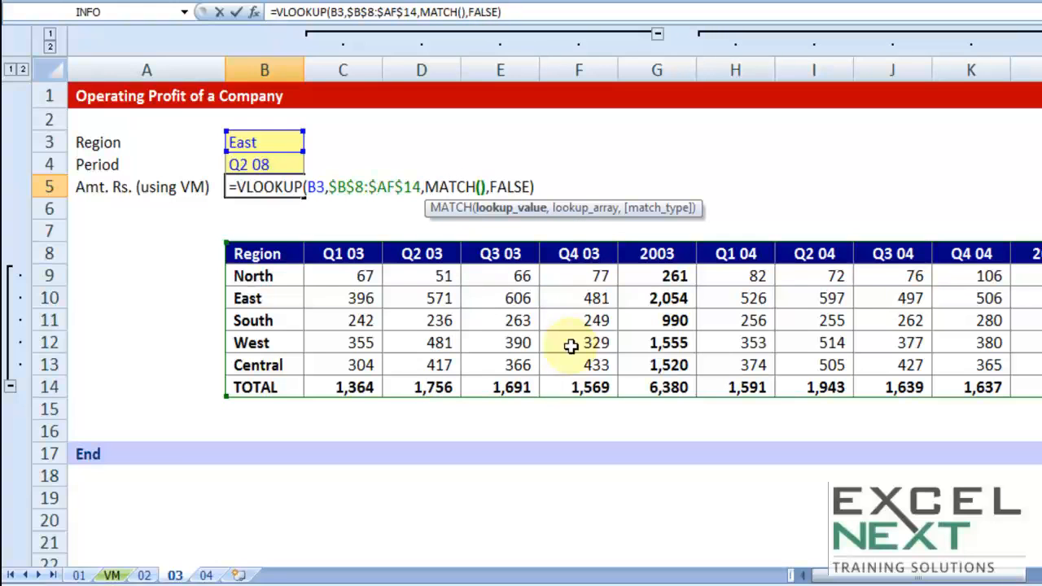
- Set the nested MATCH function's lookup value to the period in B4
click(480, 187)
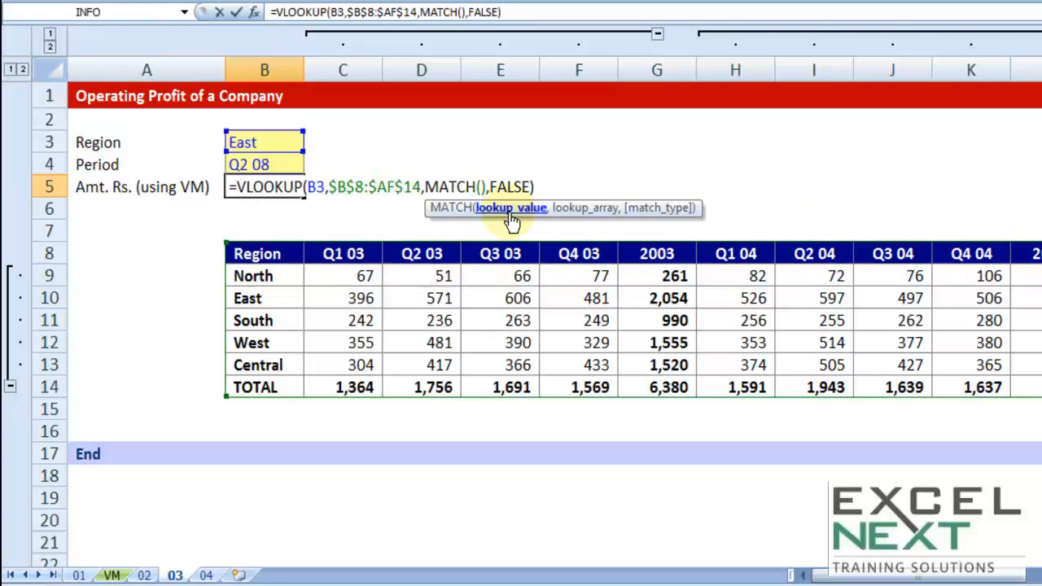
click(241, 143)
click(242, 166)
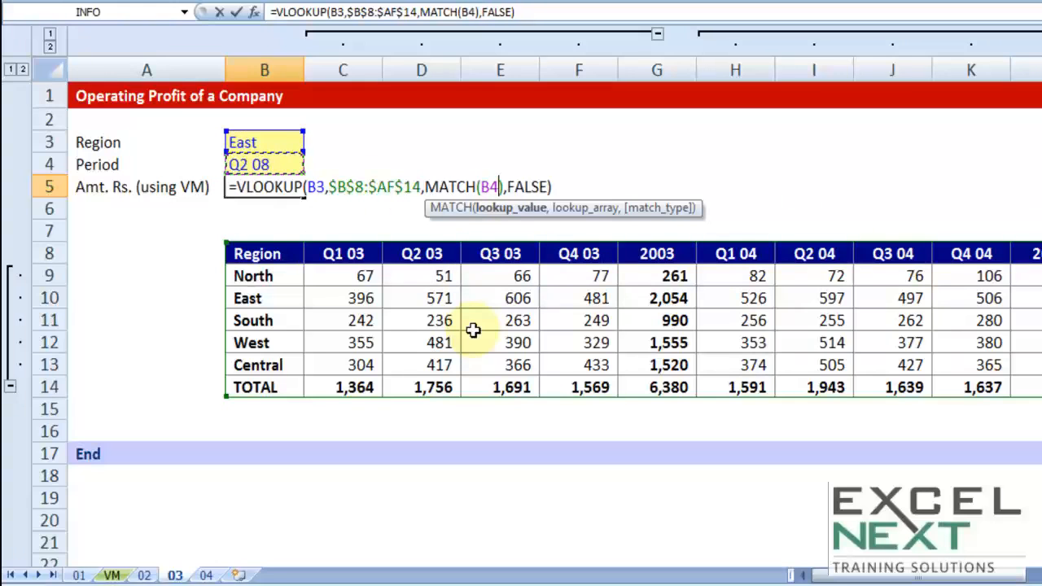
- Set the nested MATCH function's lookup array to the header row as the absolute range $B$8:$AF$8
text(,)
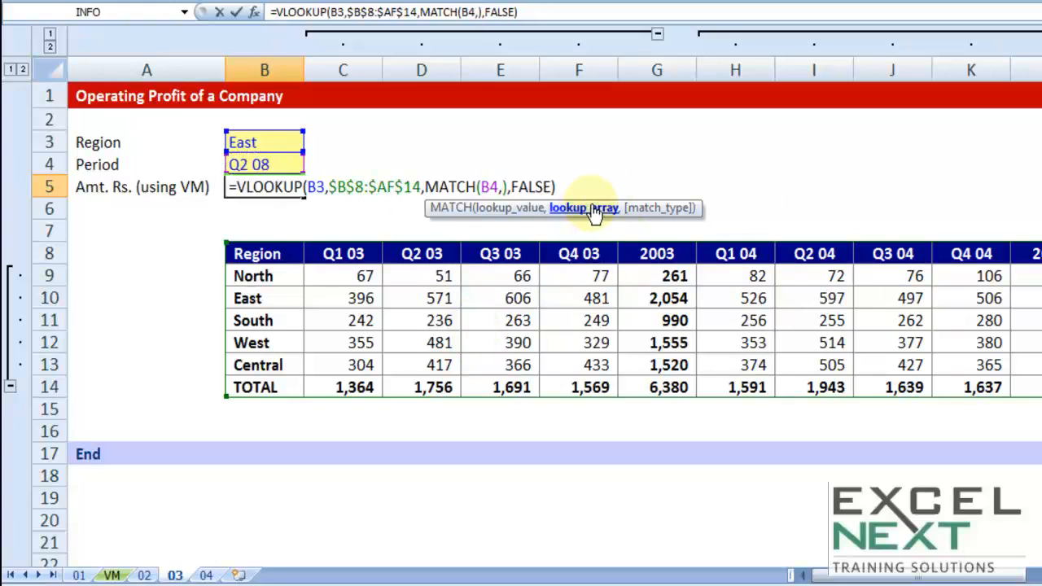
click(322, 254)
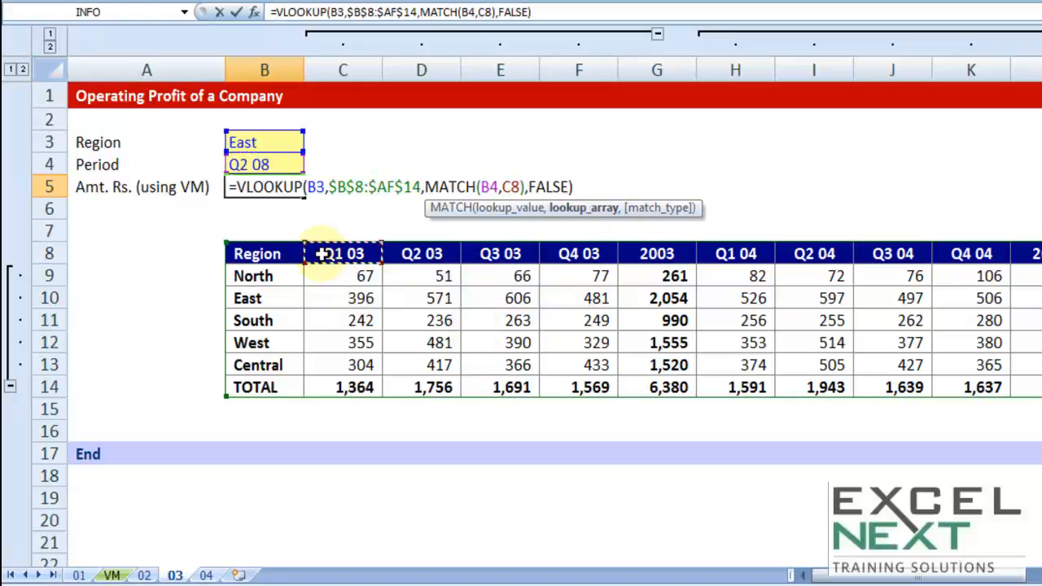
key(Left)
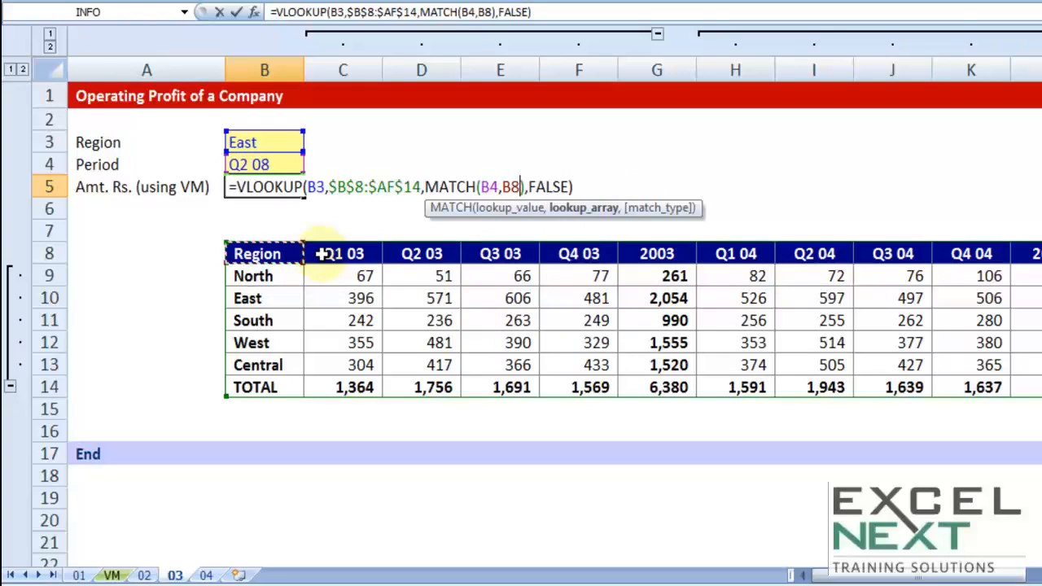
key(ctrl+shift+Right)
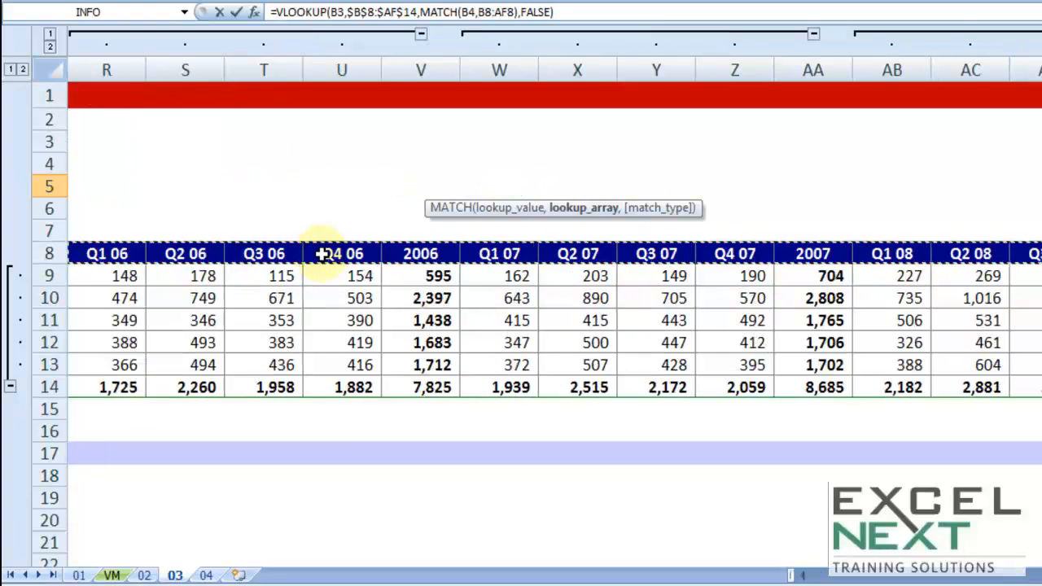
key(F4)
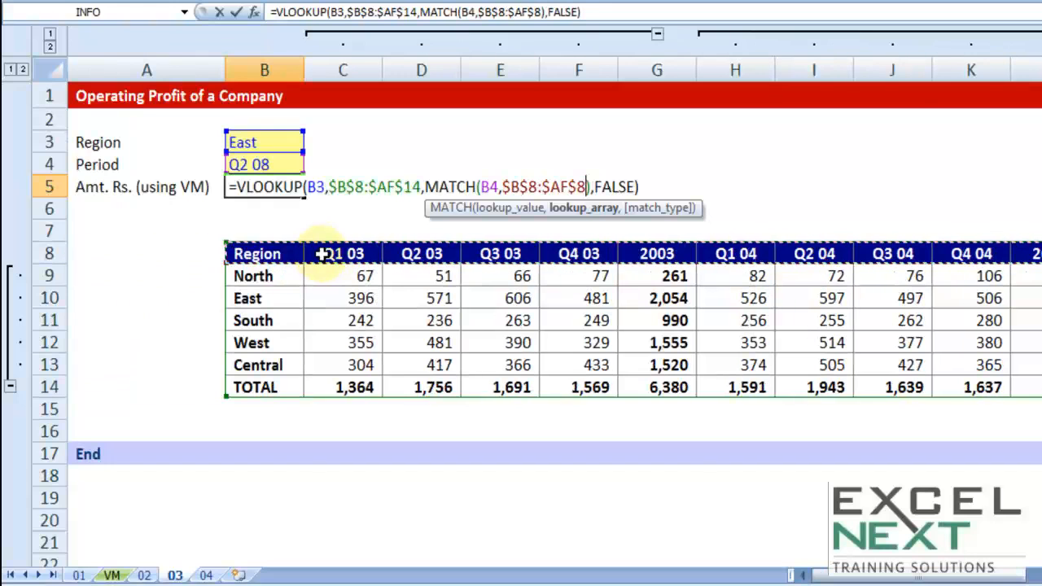
- Set the MATCH match type to 0 for an exact match and enter the completed formula in B5
text(,0)
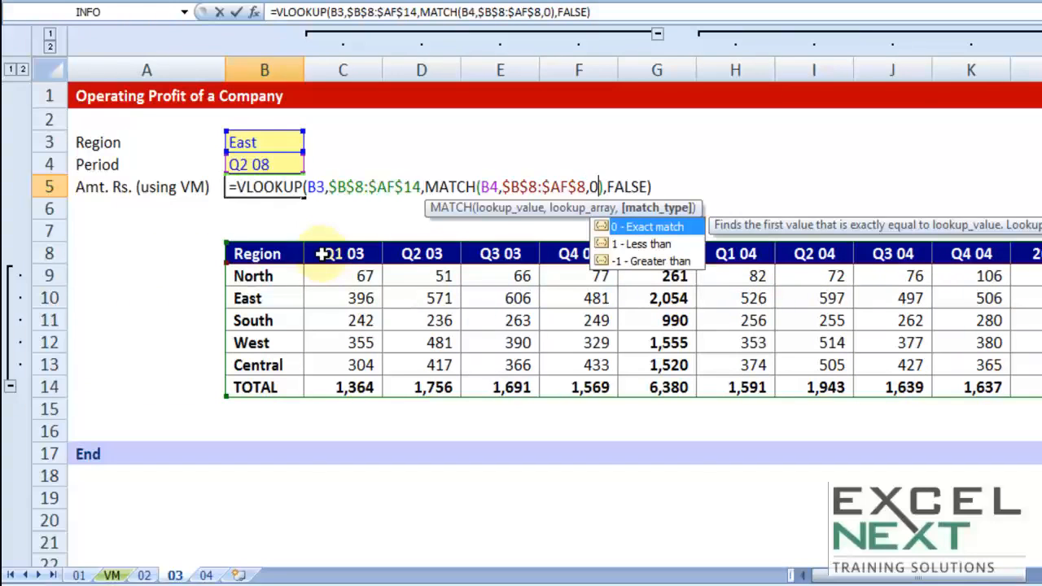
double_click(492, 186)
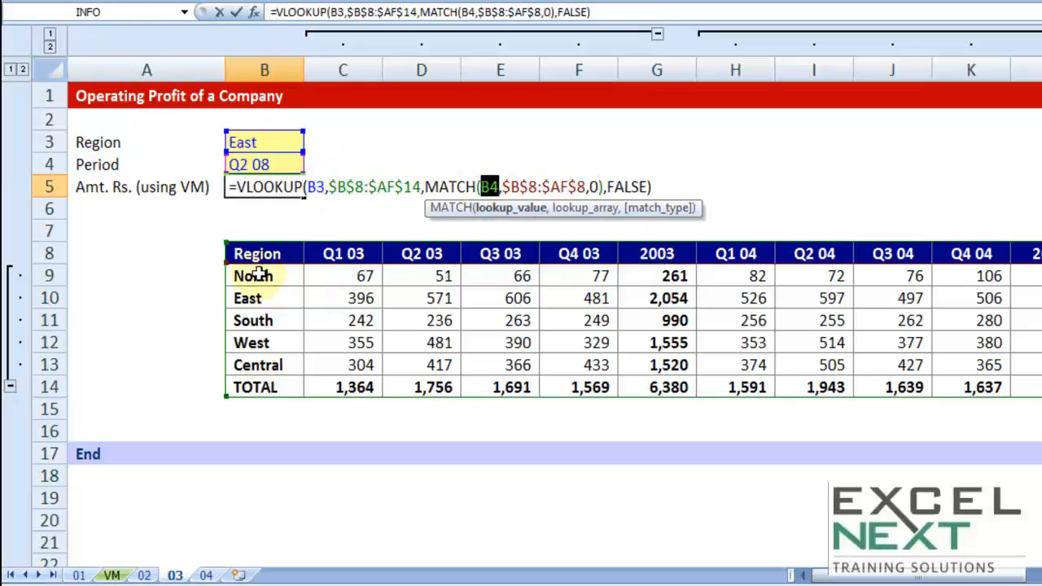
double_click(595, 186)
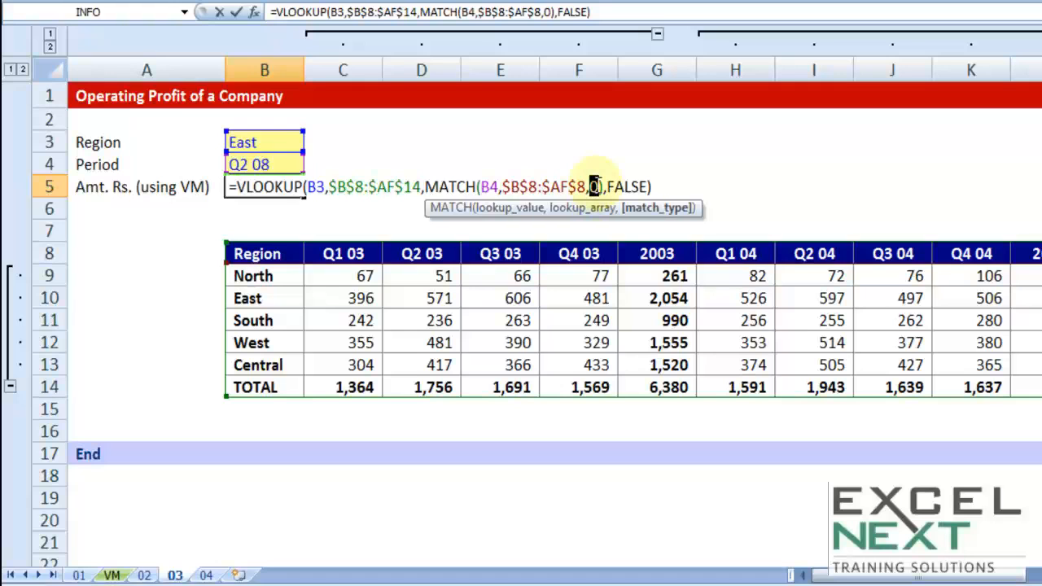
key(Return)
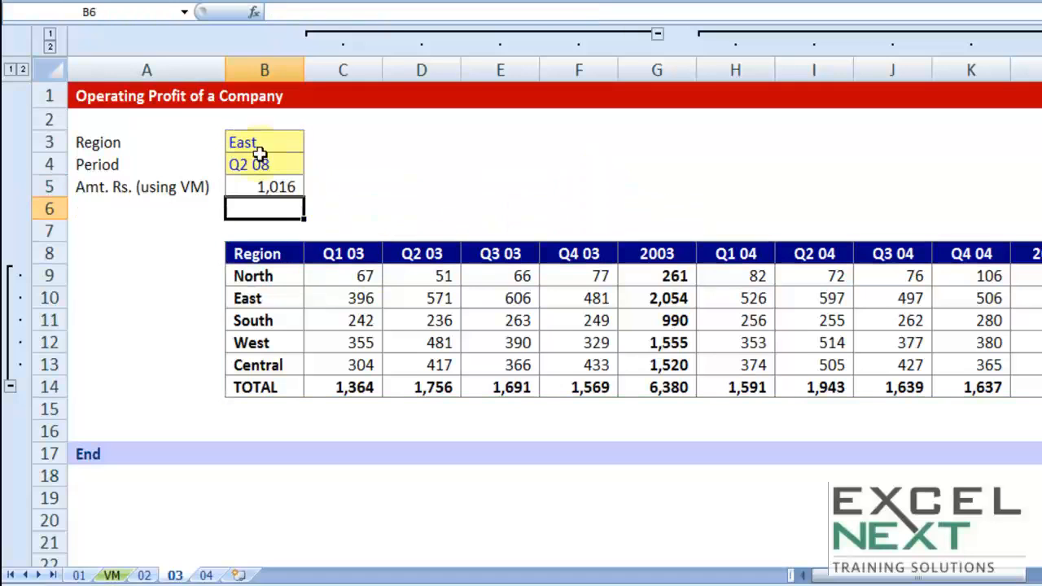
- Test the B5 formula by changing the Period in B4 to 2005
click(285, 168)
click(312, 164)
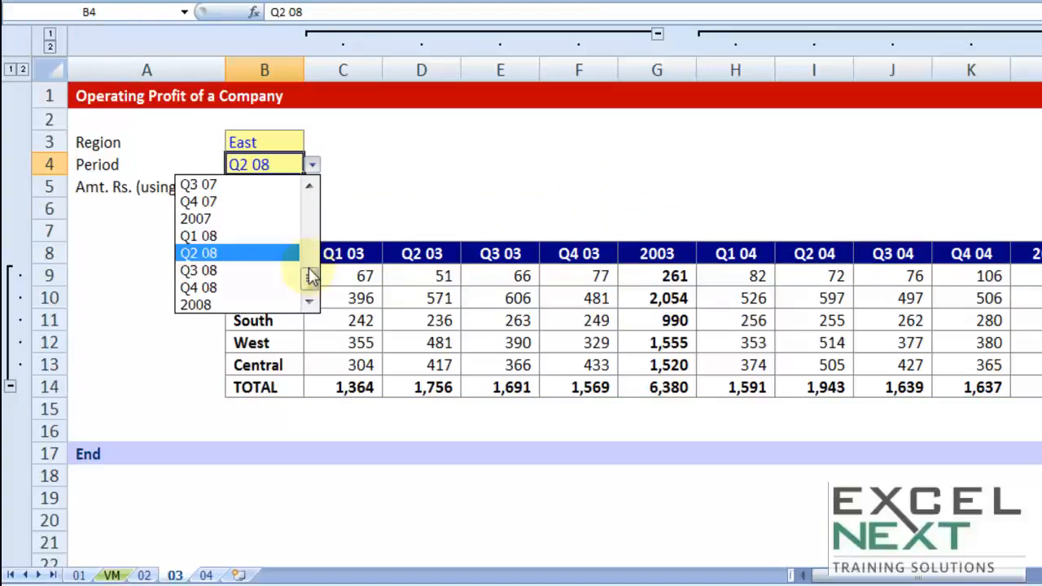
drag(310, 272, 309, 242)
click(258, 220)
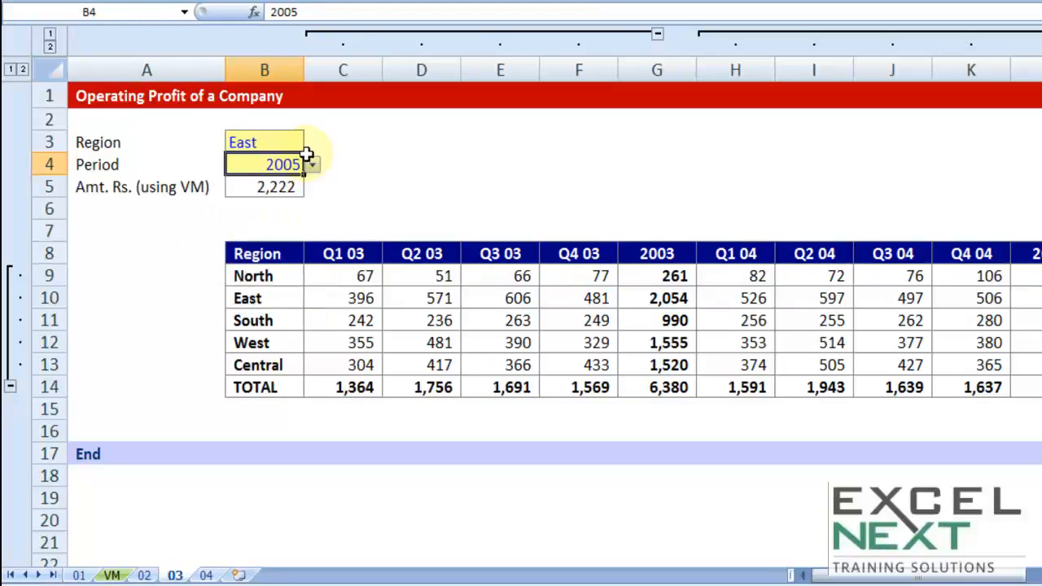
- Test the B5 formula by switching the Region in B3 to Central and back to East
click(281, 142)
click(312, 143)
click(271, 230)
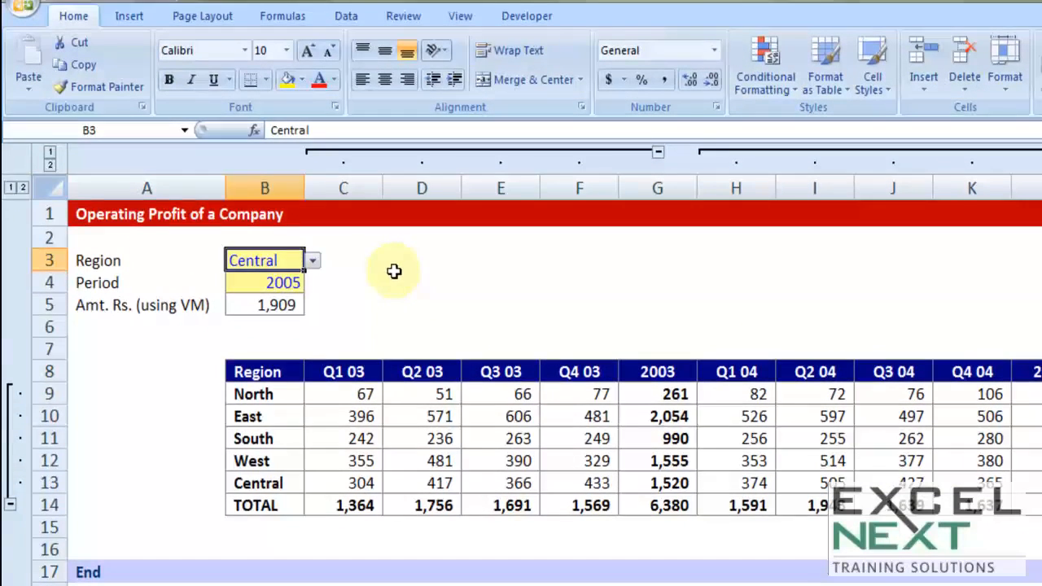
click(312, 143)
click(256, 297)
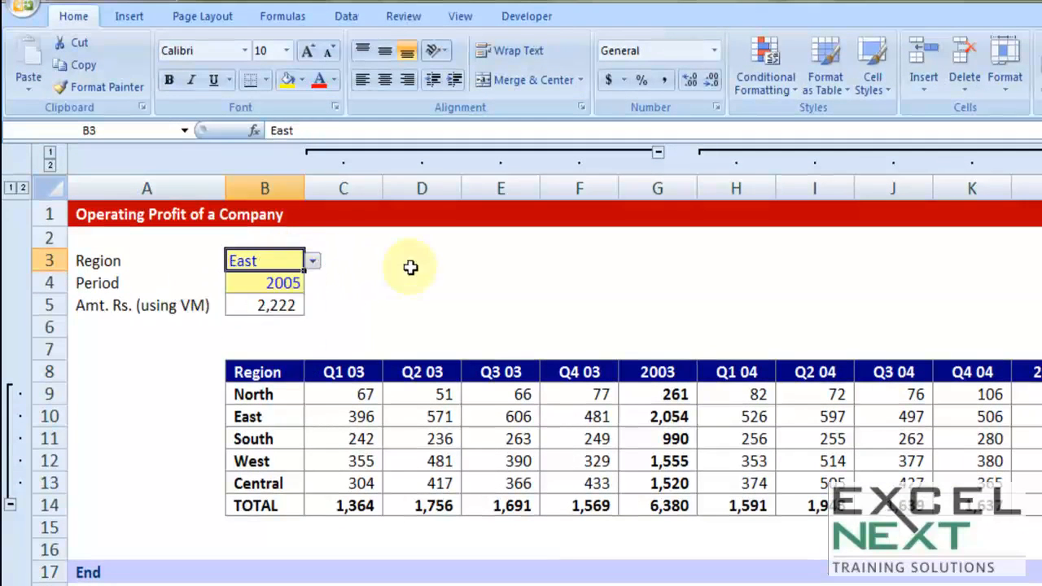
- Add a List data validation to D3 with the region names in B9:B14 as its source
click(407, 259)
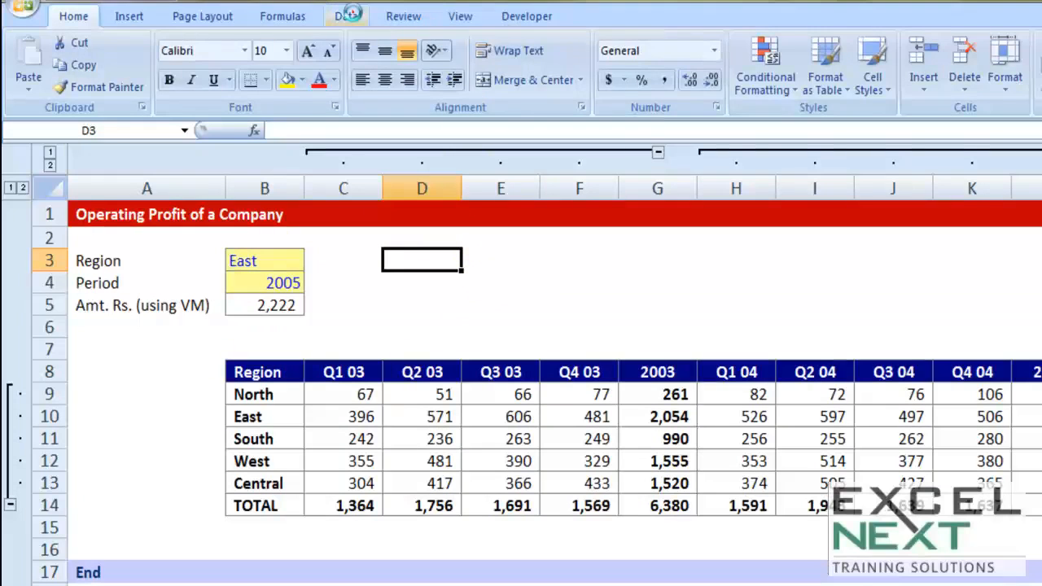
click(352, 18)
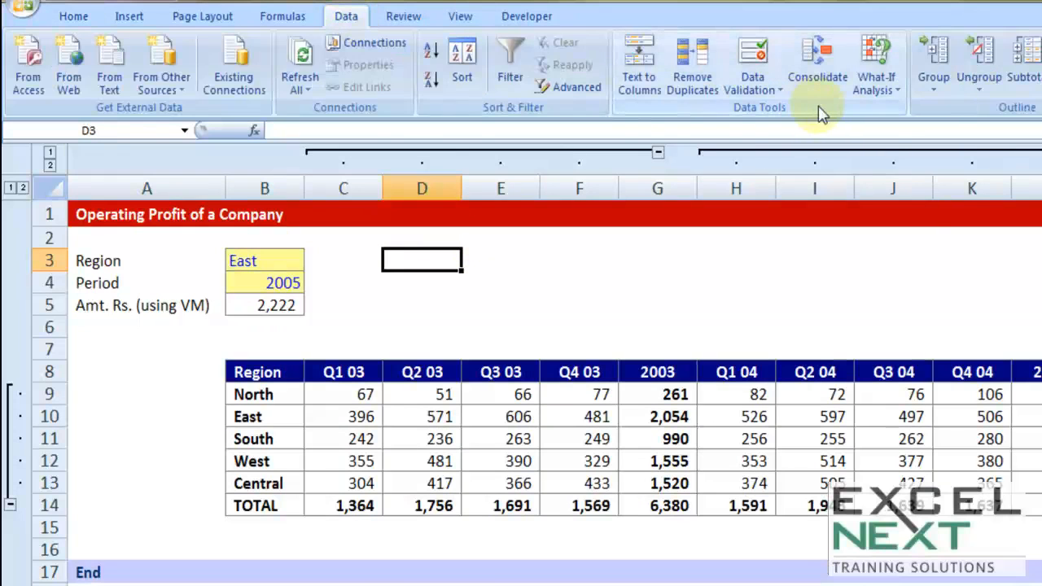
click(777, 90)
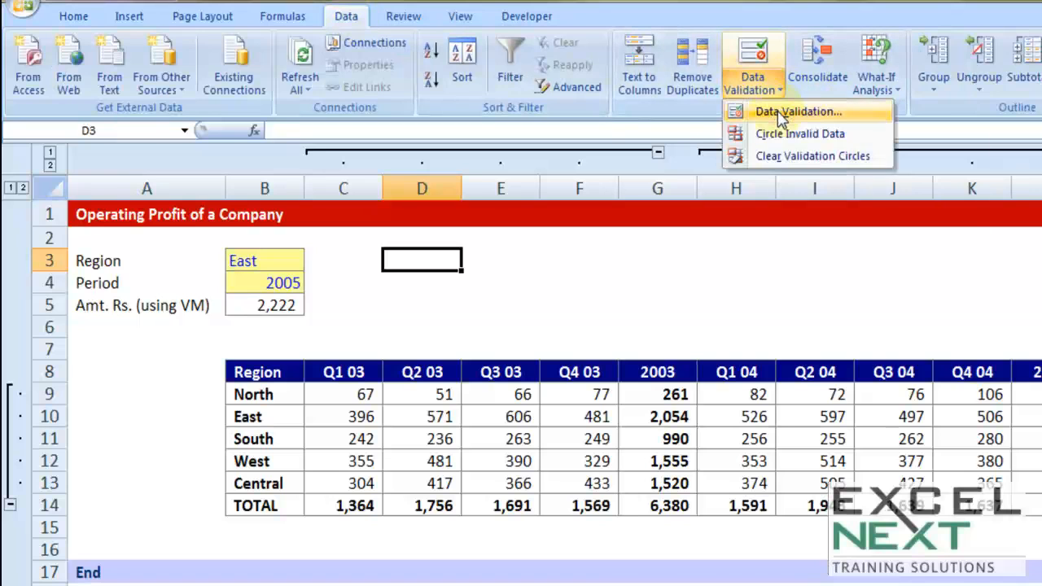
click(782, 114)
drag(443, 72, 728, 48)
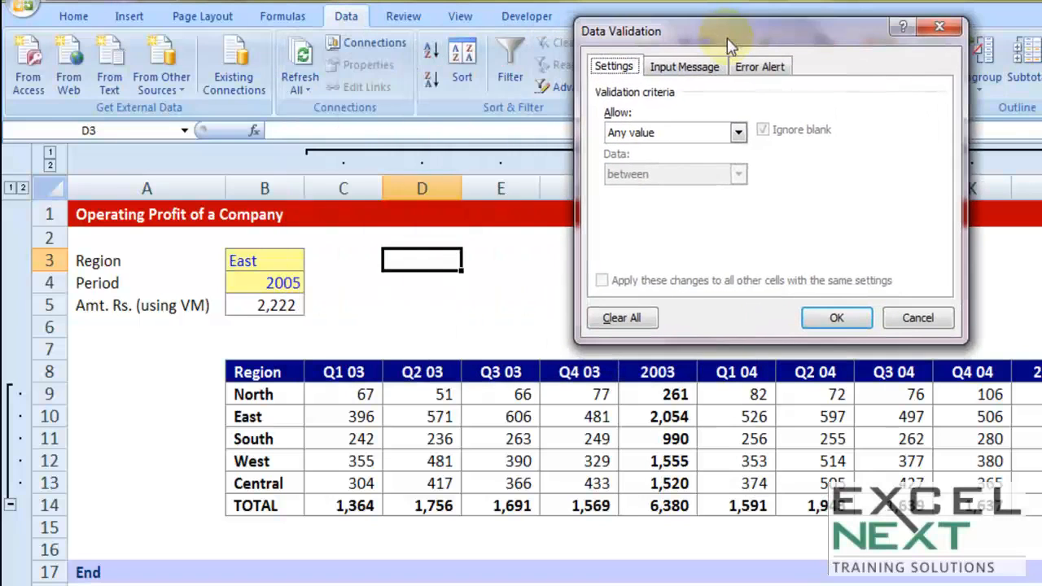
click(736, 133)
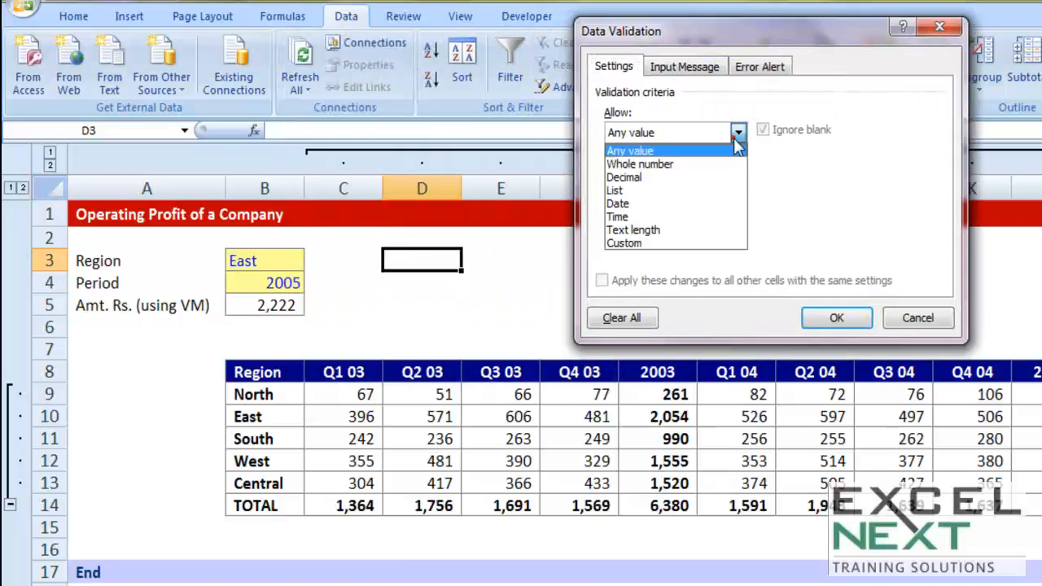
click(628, 192)
click(624, 215)
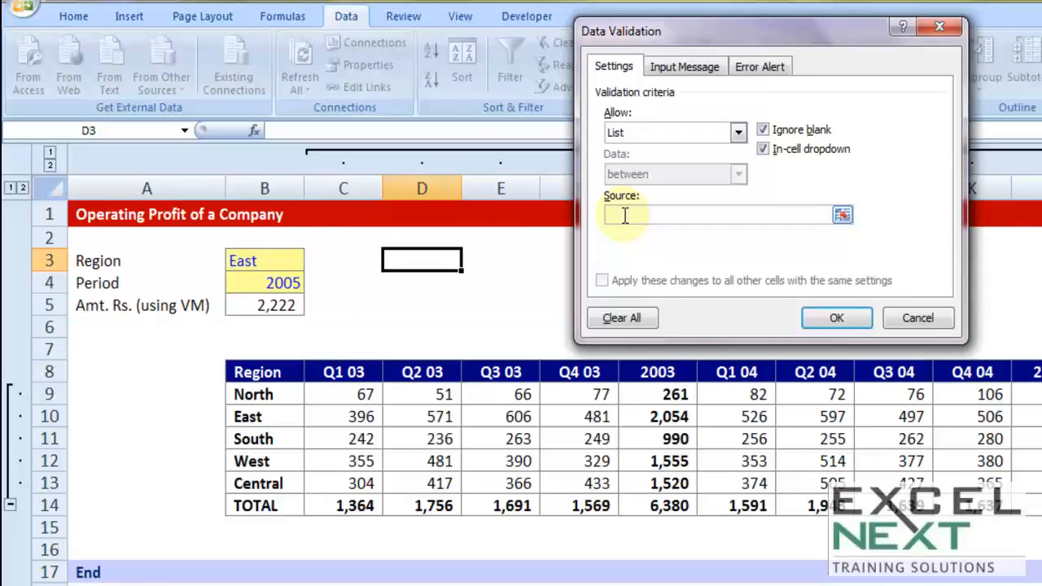
drag(272, 395, 260, 505)
click(833, 319)
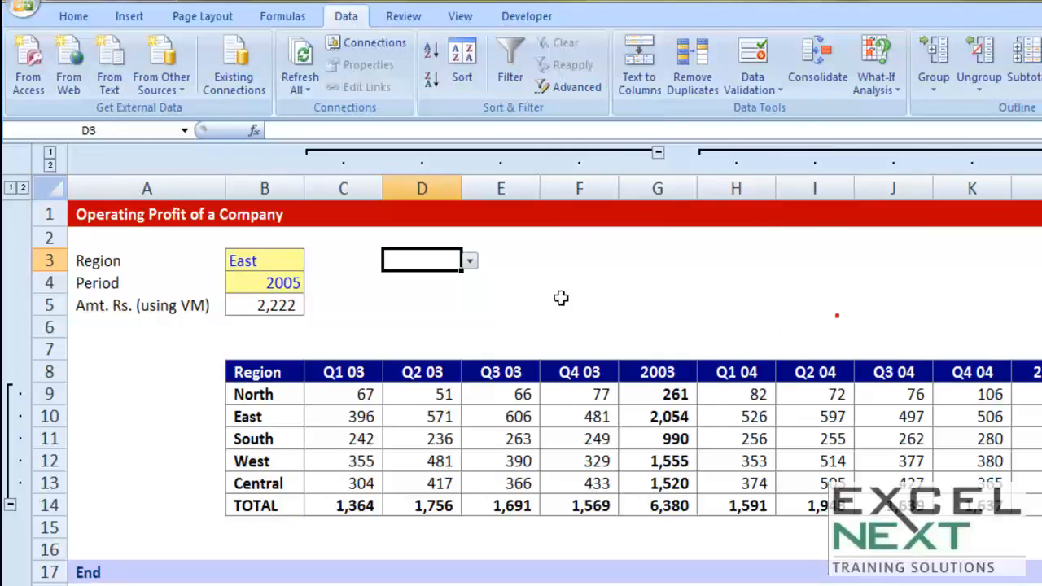
- Choose West from the drop-down list in D3 and set the Region in B3 to West as well
click(469, 262)
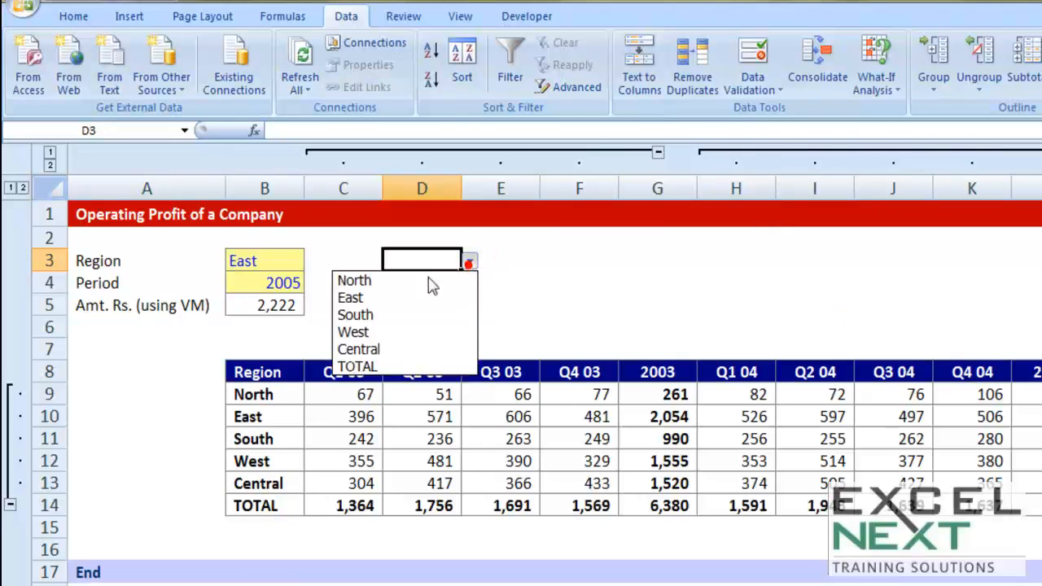
click(375, 331)
click(279, 257)
click(313, 261)
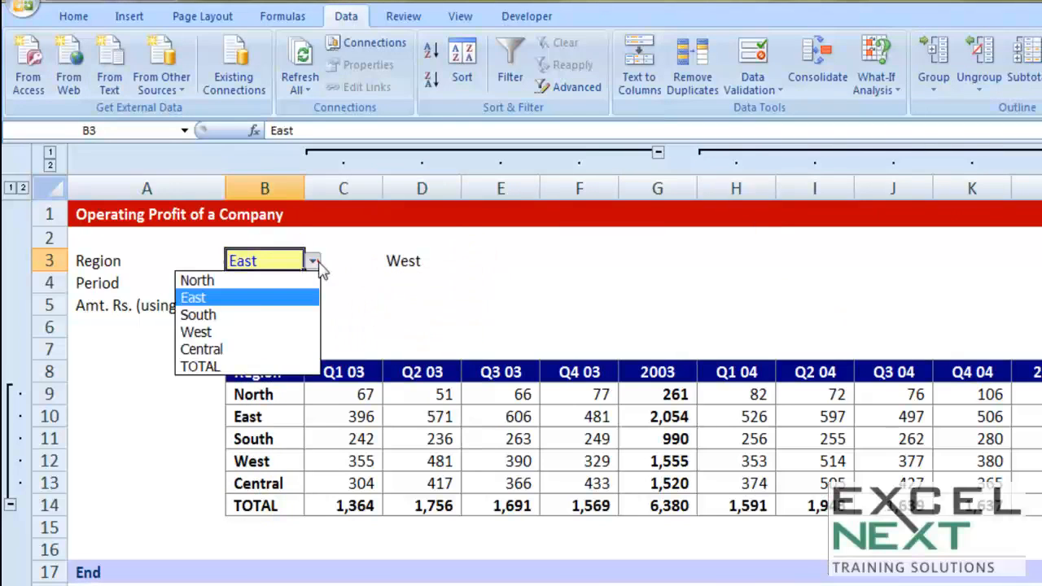
click(254, 332)
click(274, 306)
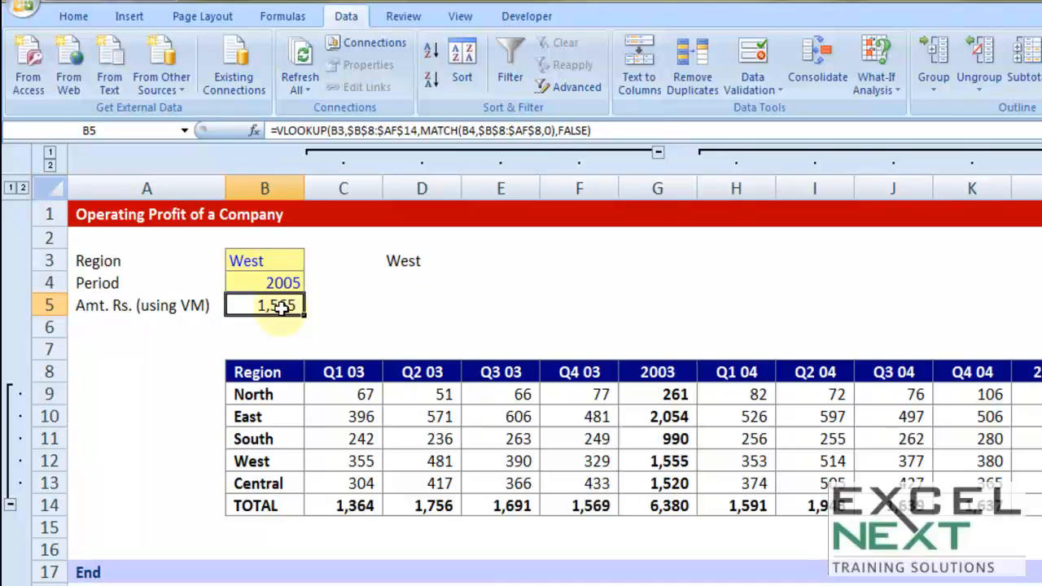
- Enter 2x2 in D5 and highlight the table's row labels in B8:B14 and period headings in C8:G8
click(420, 303)
text(2x2)
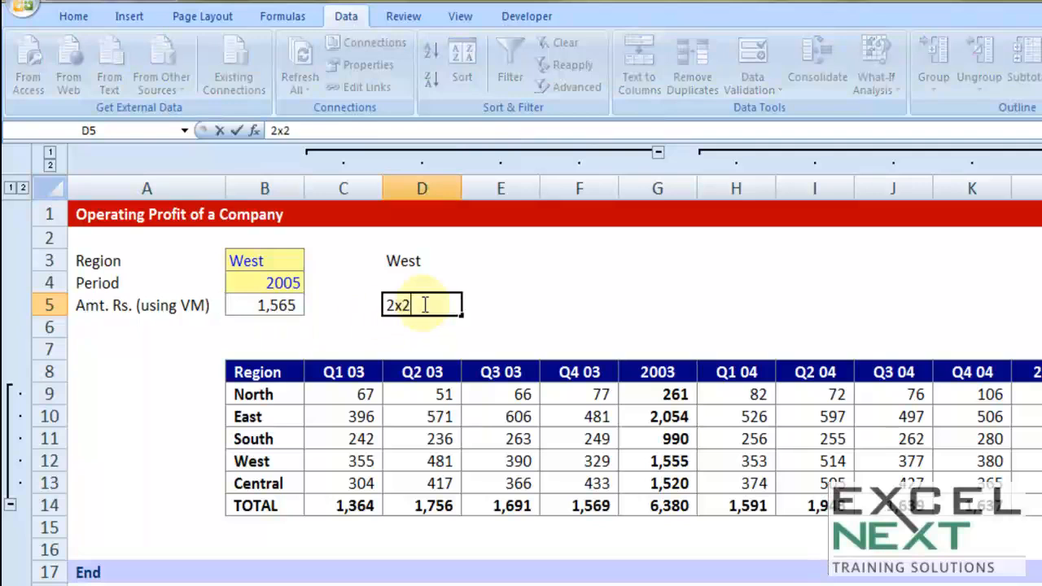
key(Tab)
drag(254, 374, 242, 507)
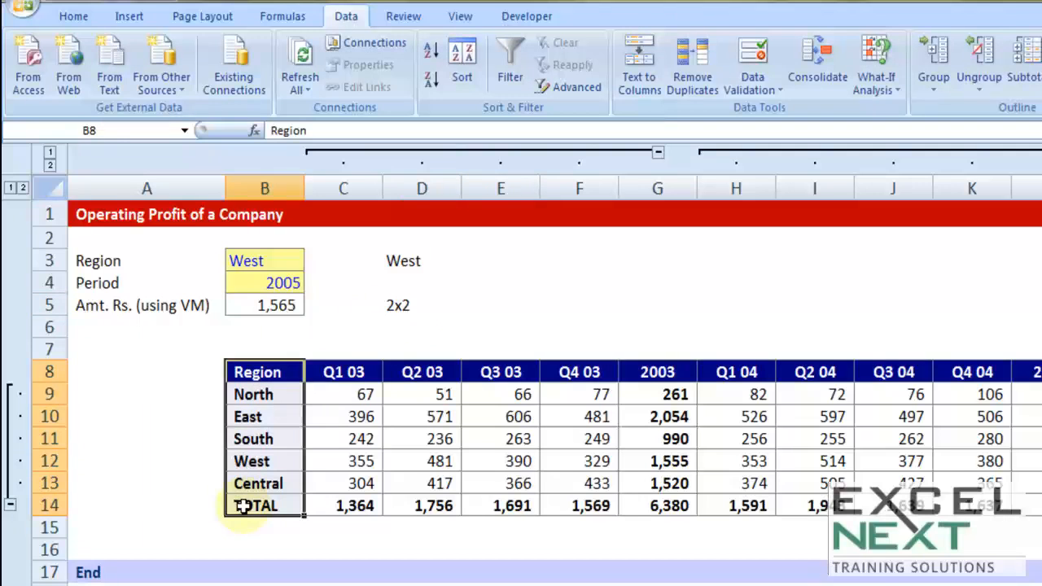
drag(358, 370, 666, 369)
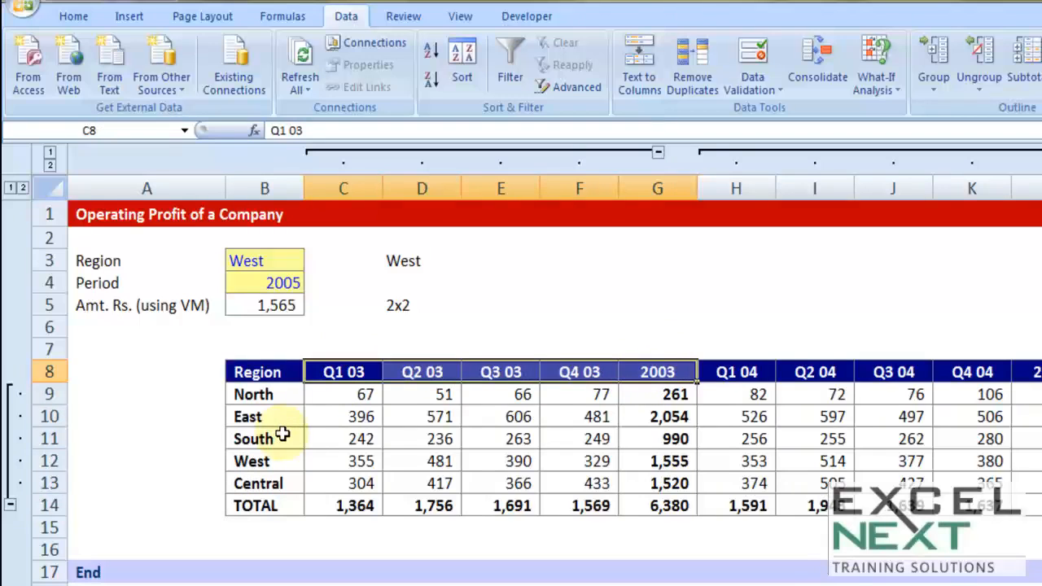
- Start the formula in B5 over with VLOOKUP, using the region in B3 as the lookup value
click(267, 307)
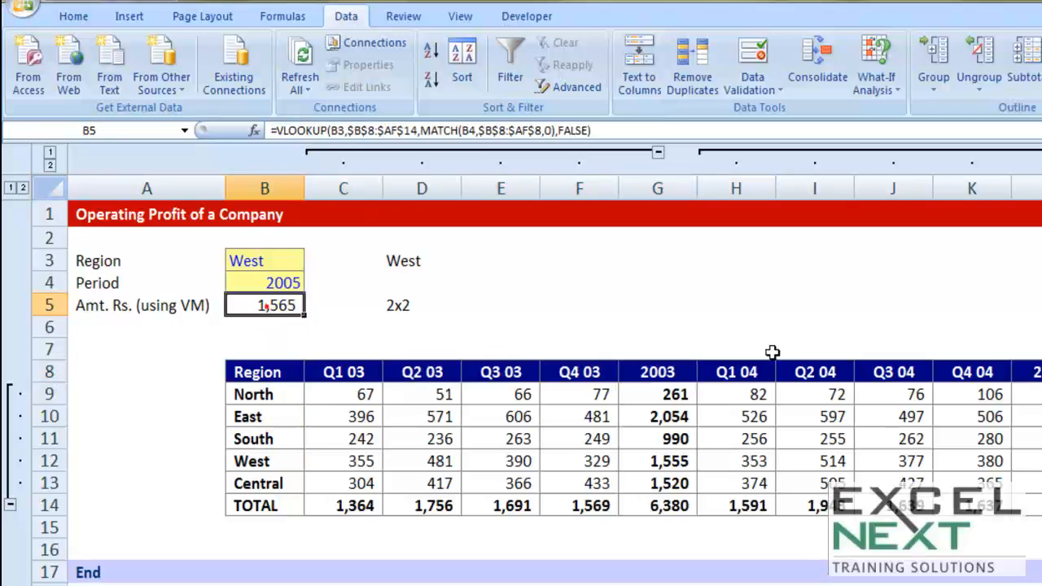
text(=vl)
key(Tab)
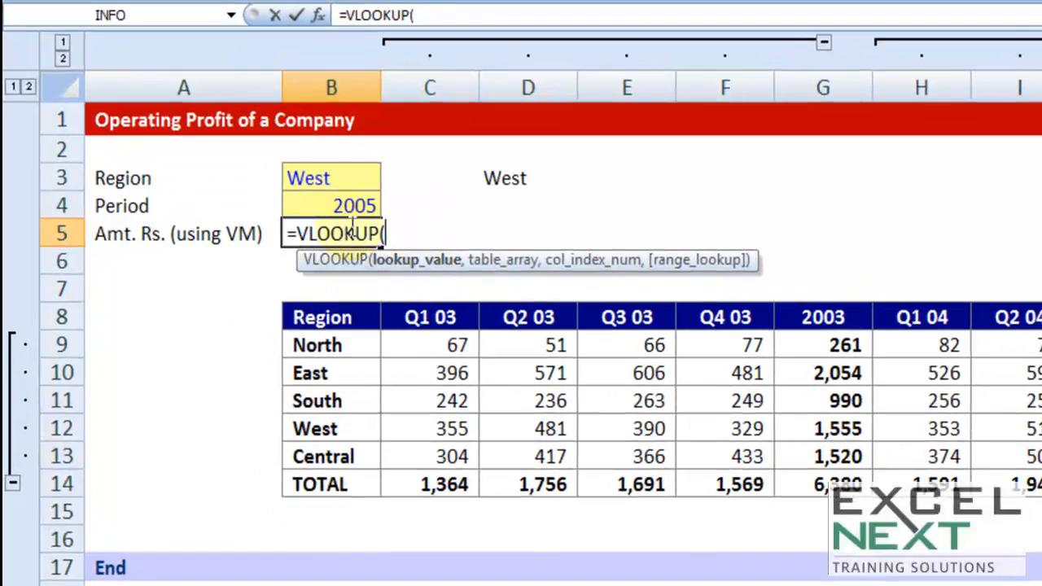
click(335, 199)
click(342, 177)
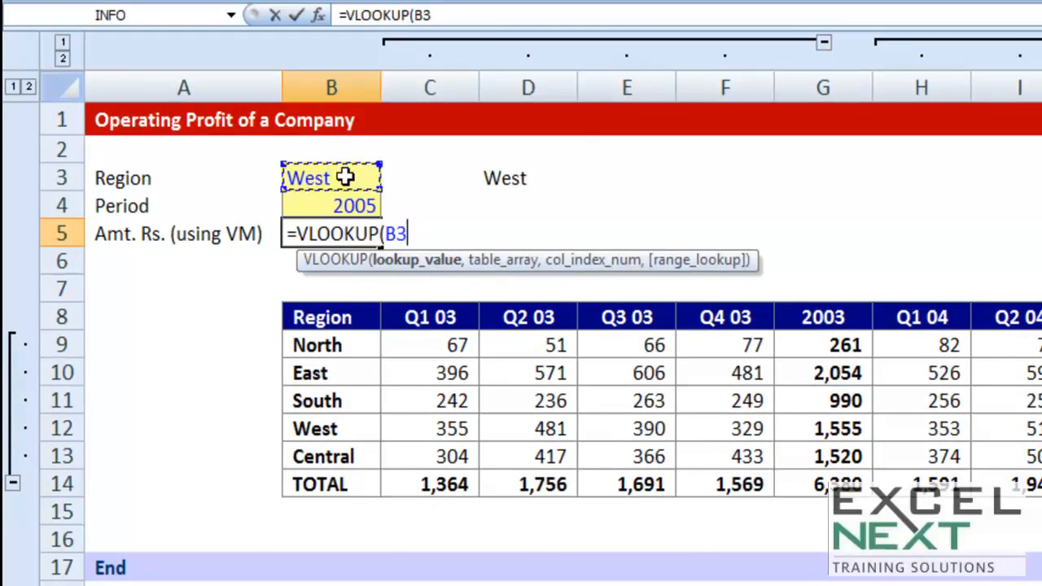
- Set the VLOOKUP table array to the whole profit table as the absolute range $B$8:$AF$14
text(,)
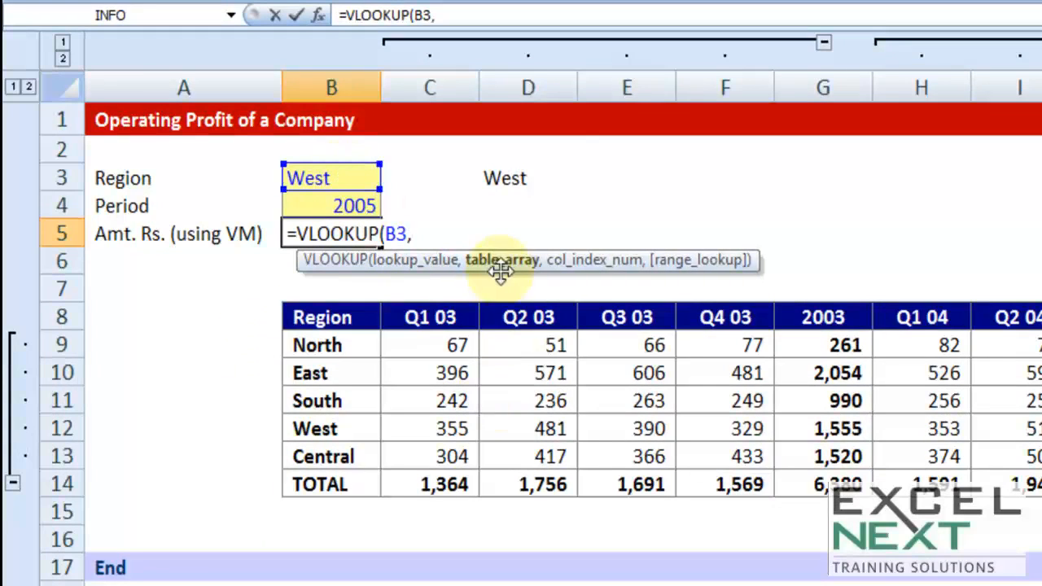
click(358, 319)
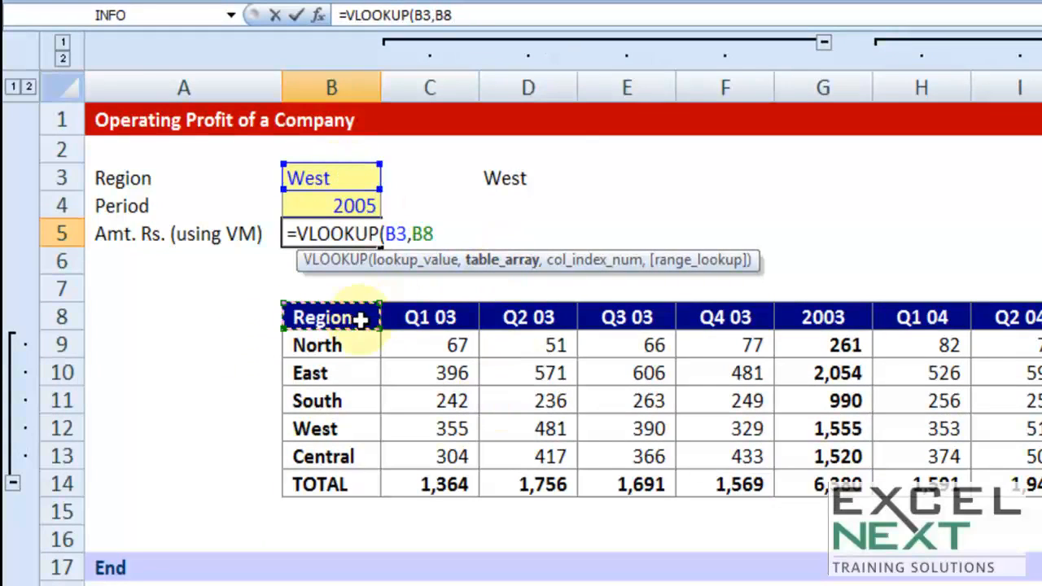
key(ctrl+shift+Down)
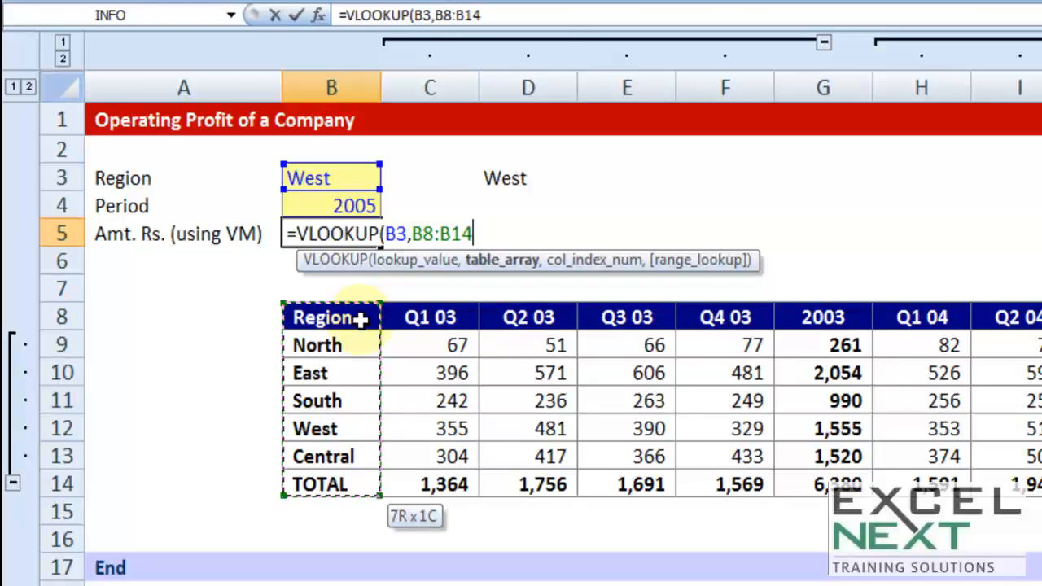
key(ctrl+shift+Right)
key(F4)
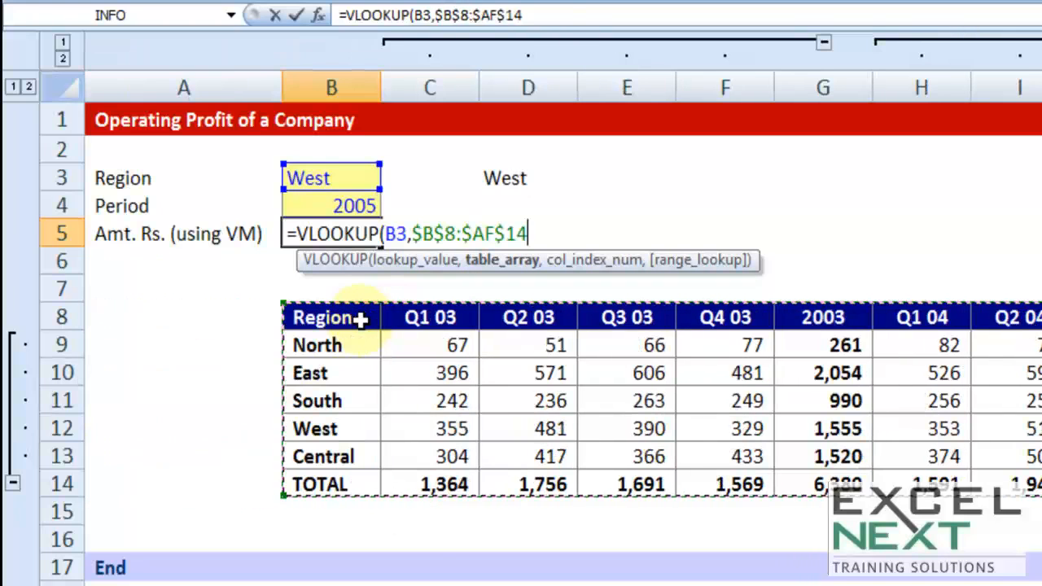
- Nest a MATCH function as the VLOOKUP column index, using the period in B4 as its lookup value
text(,)
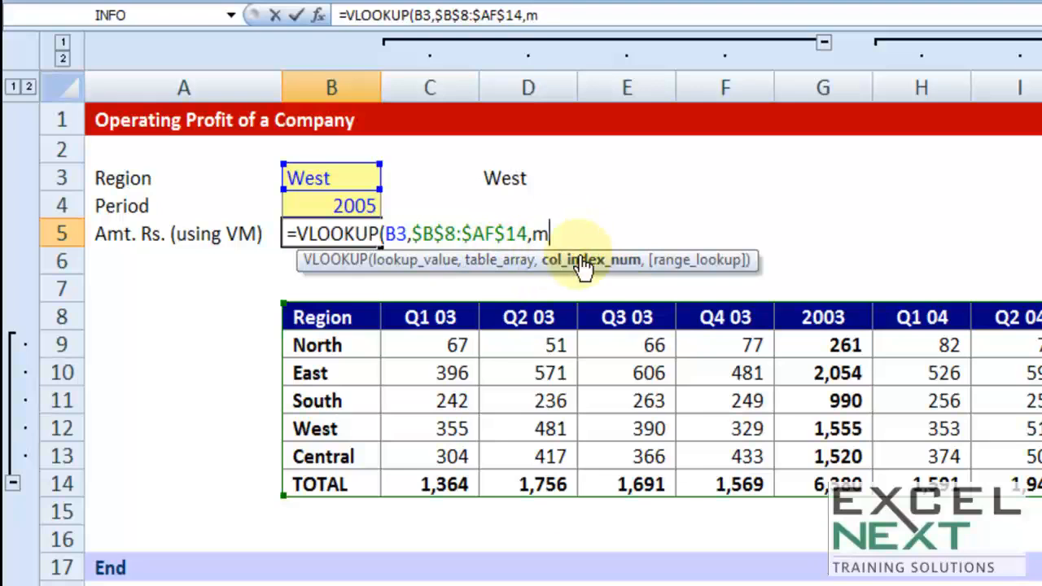
text(matc)
key(Tab)
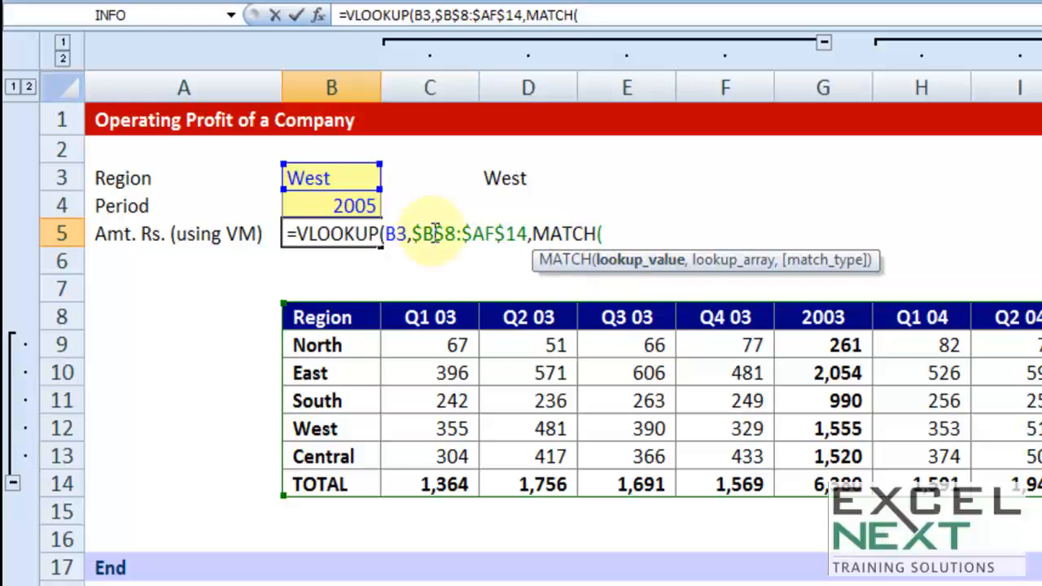
click(345, 207)
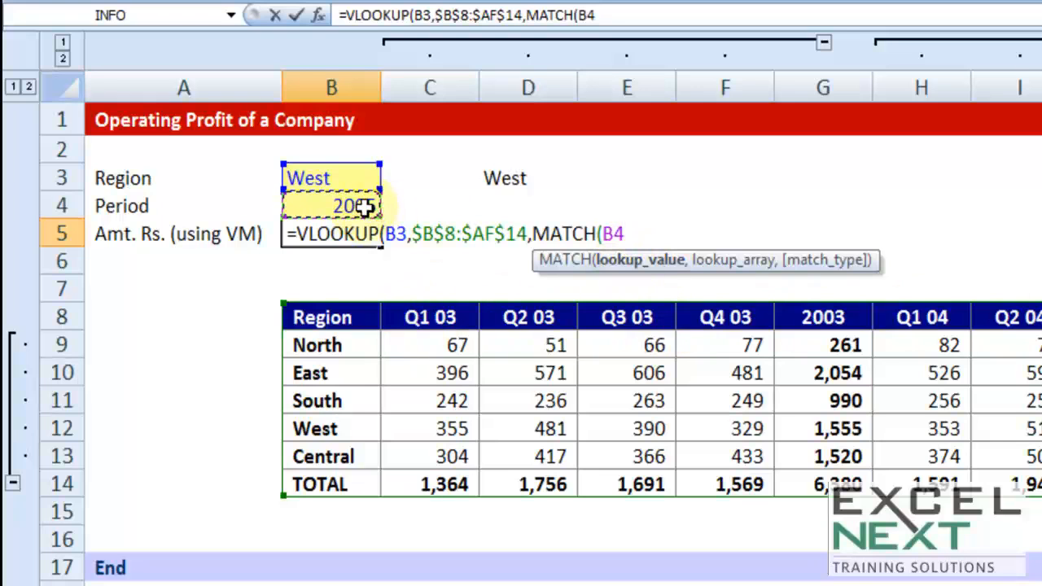
- Set the MATCH lookup array to the absolute header range $B$8:$AF$8 with match type 0 and close the function
text(,)
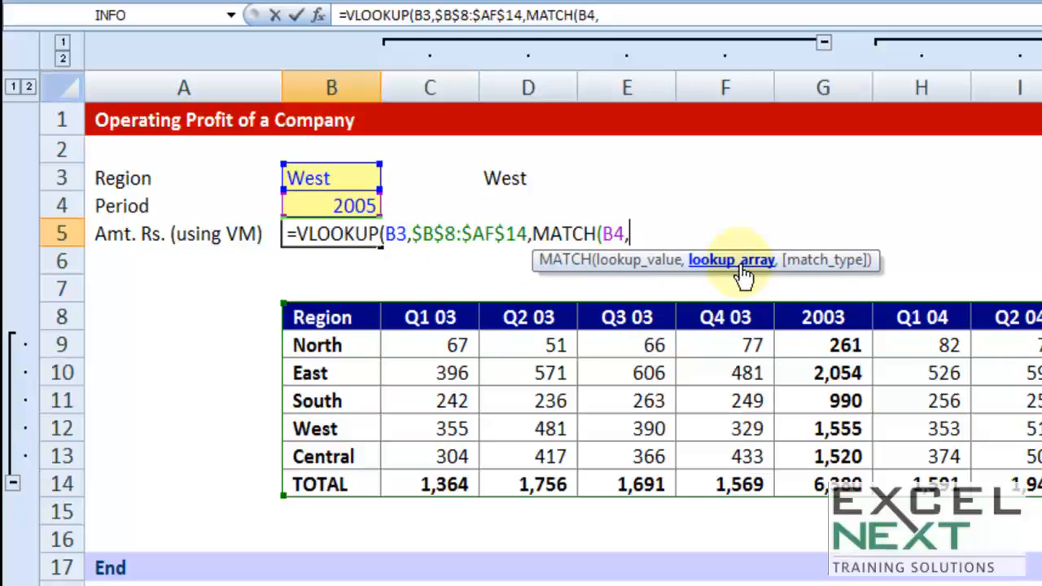
click(409, 316)
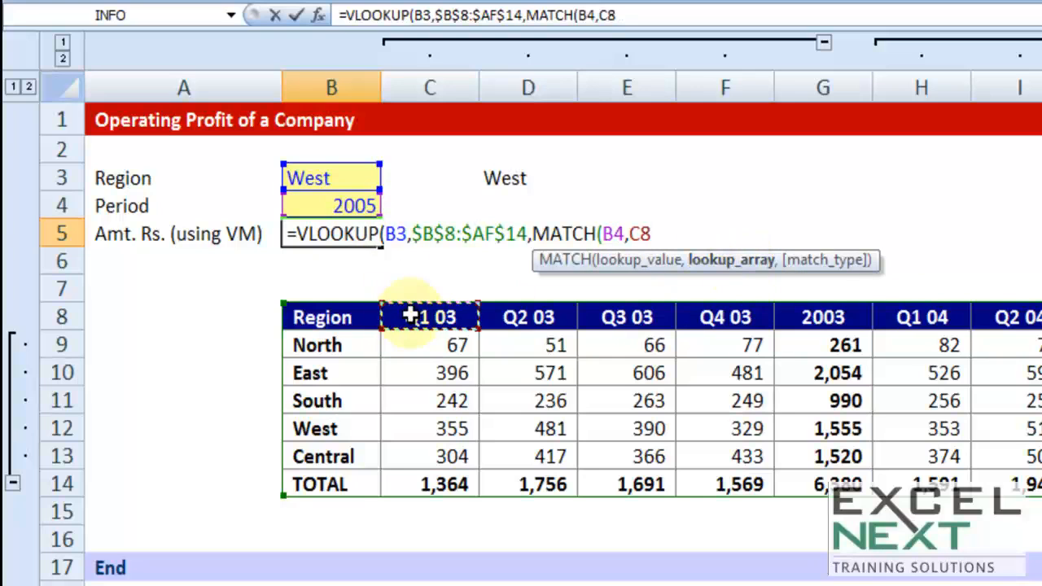
key(Left)
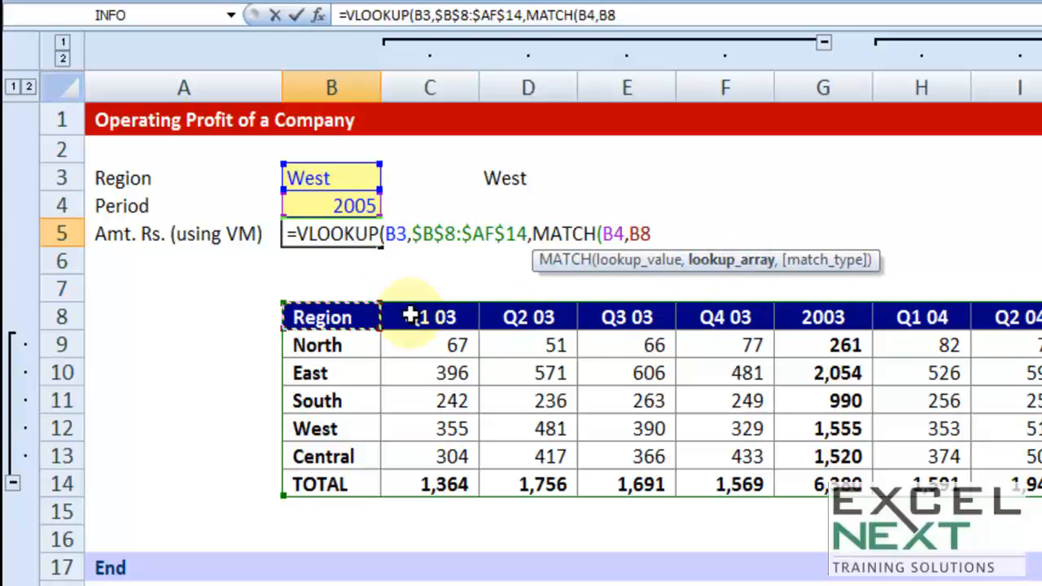
key(ctrl+shift+Right)
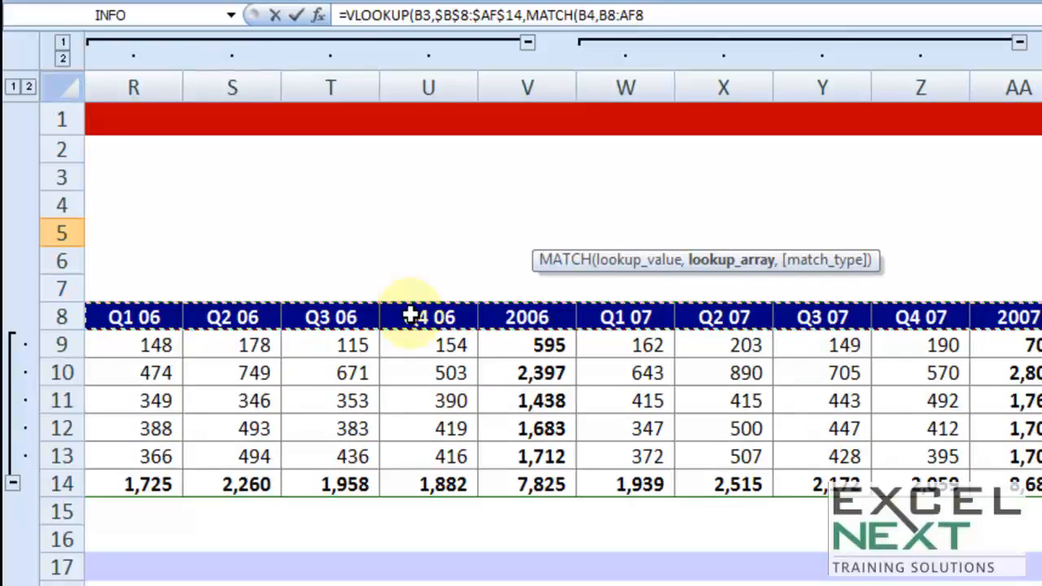
key(F4)
text(,0))
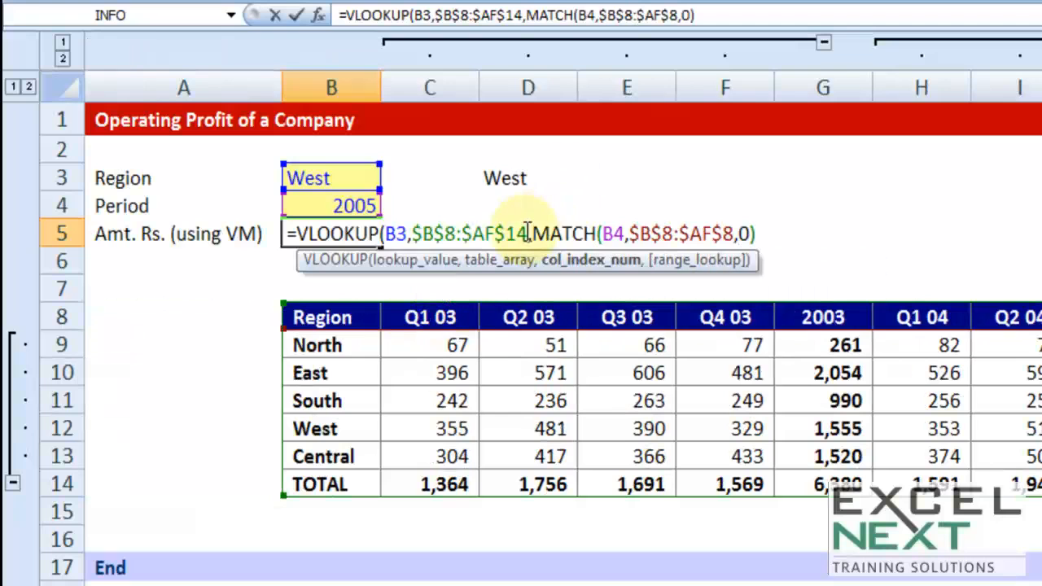
- Set the VLOOKUP range lookup to FALSE for an exact match and enter the finished formula in B5
drag(530, 235, 757, 235)
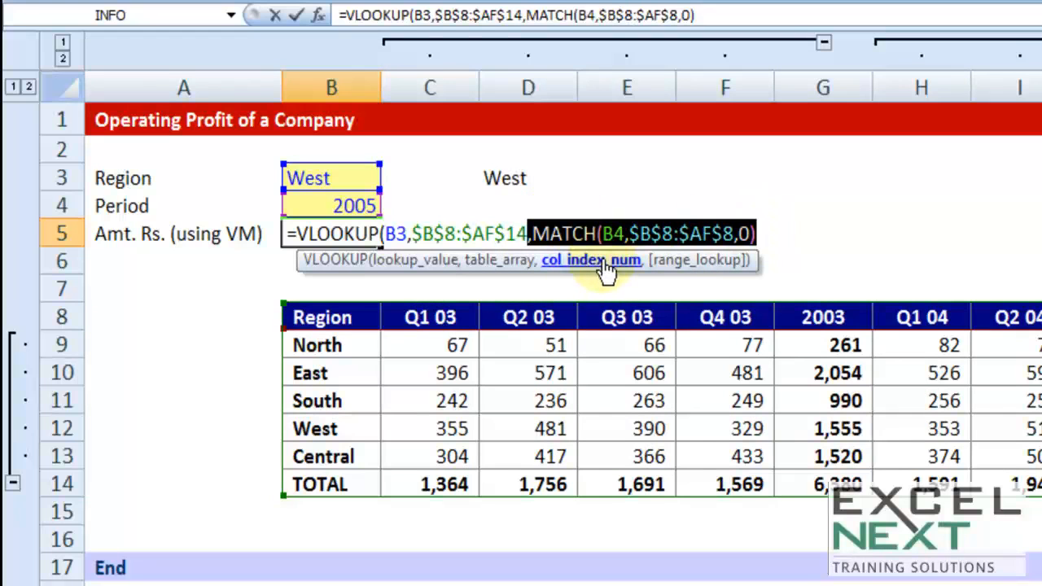
click(765, 235)
text(,)
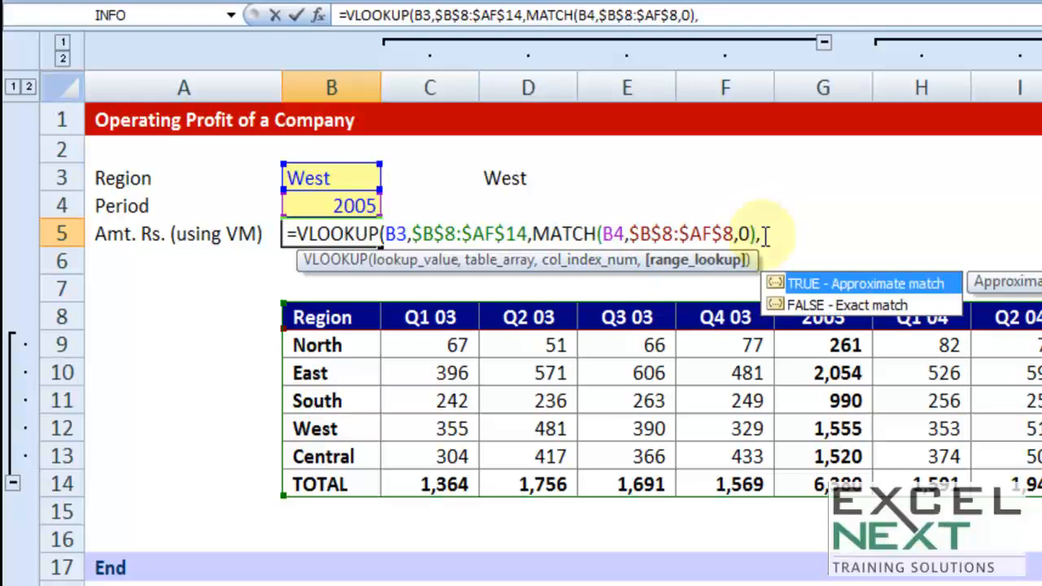
key(Down)
key(Tab)
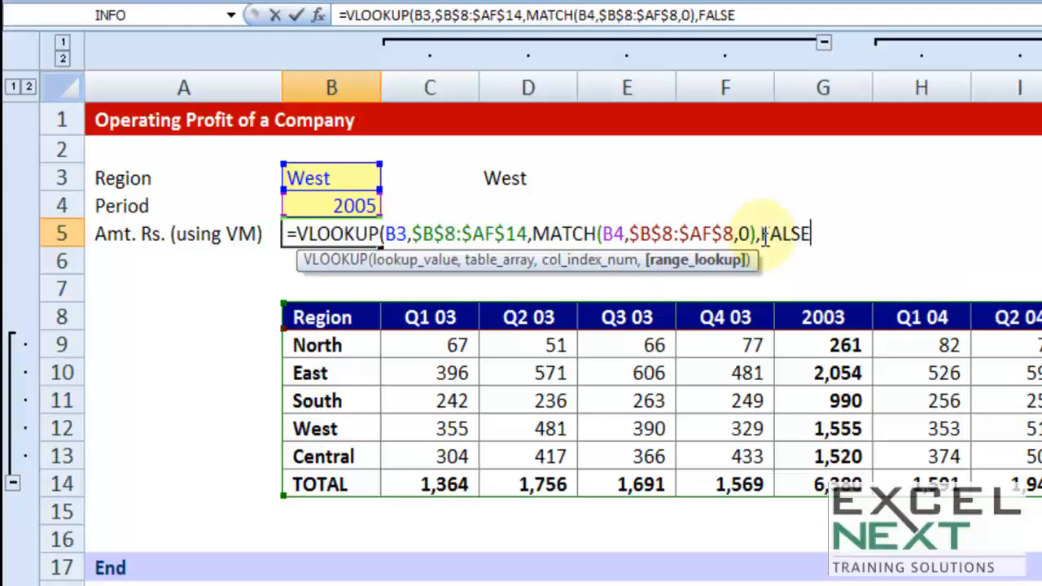
key(Return)
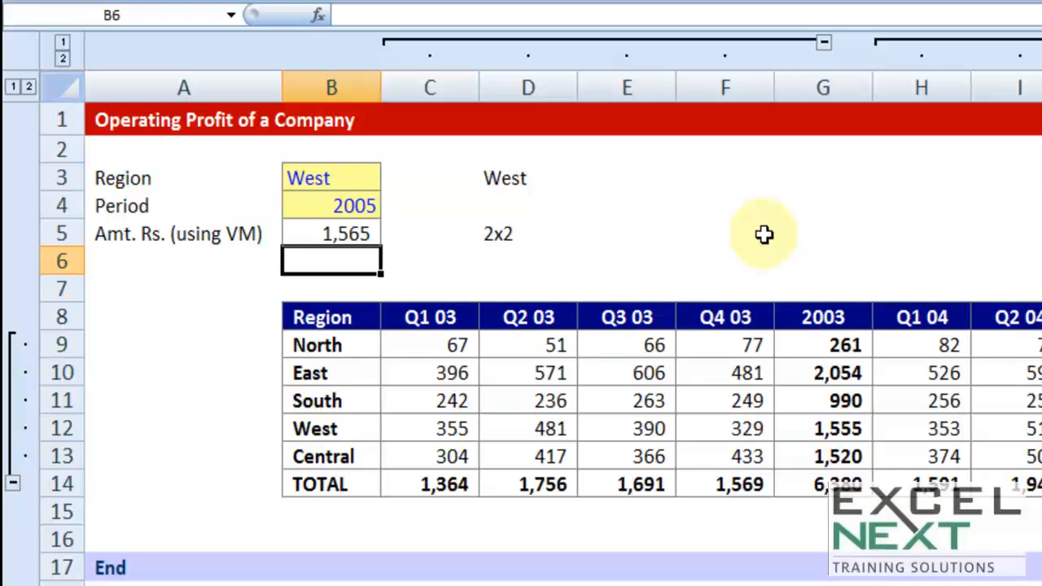
- Highlight the table's period headings in row 8 starting from C8, and deselect them by selecting F6
click(446, 314)
drag(468, 314, 1041, 325)
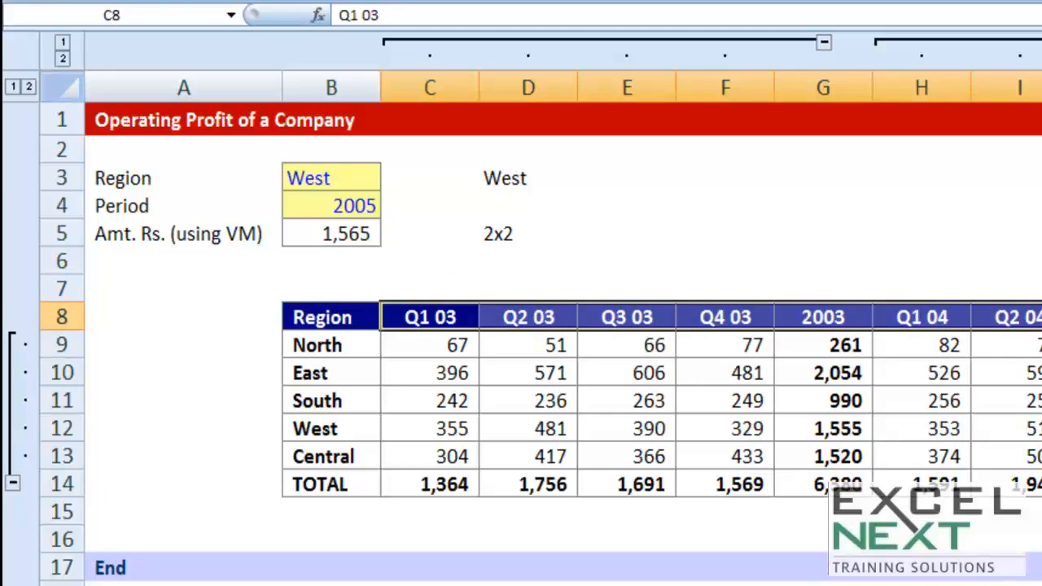
click(772, 275)
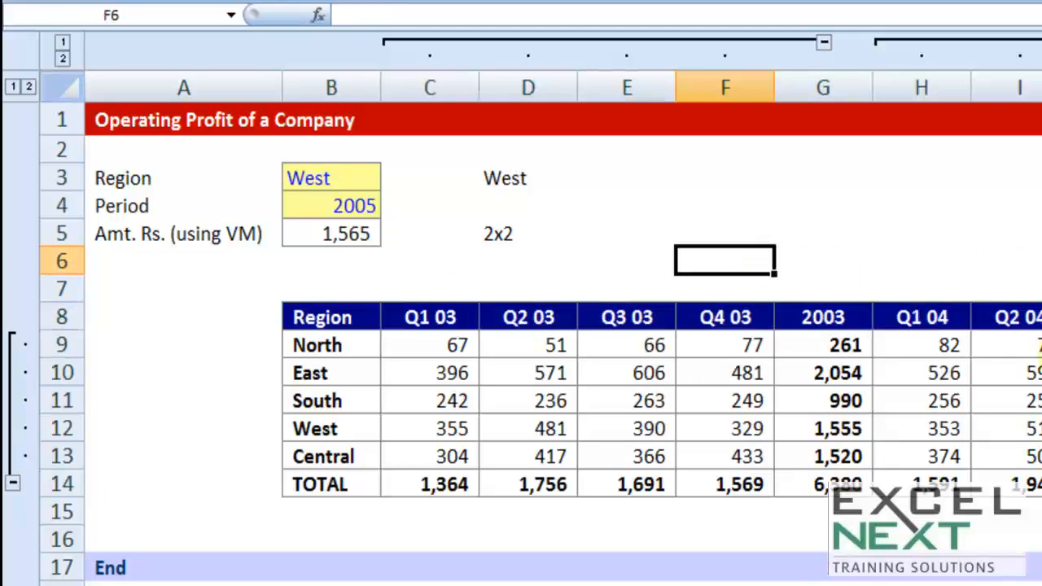